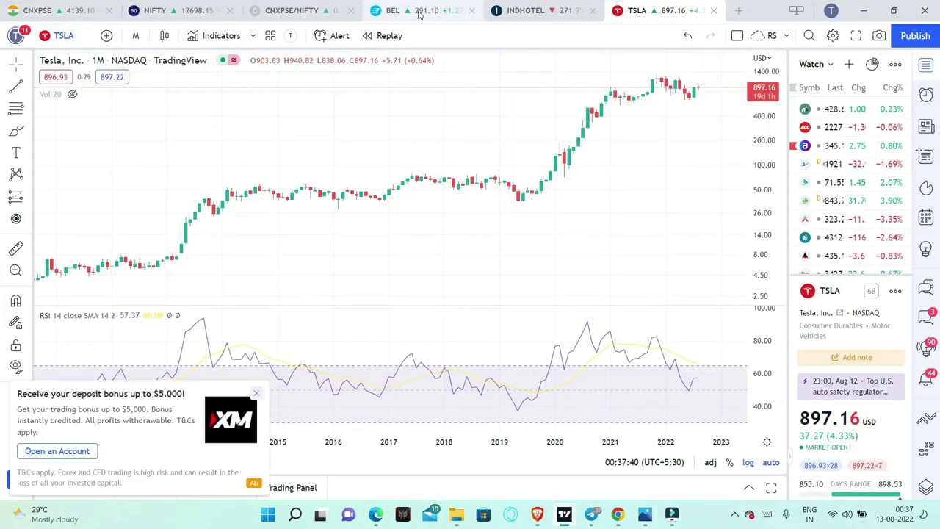
Open the BEL monthly chart and examine the price range drawn from December 2007 to August 2022.
{"action": "left_click", "coordinate": [419, 14]}
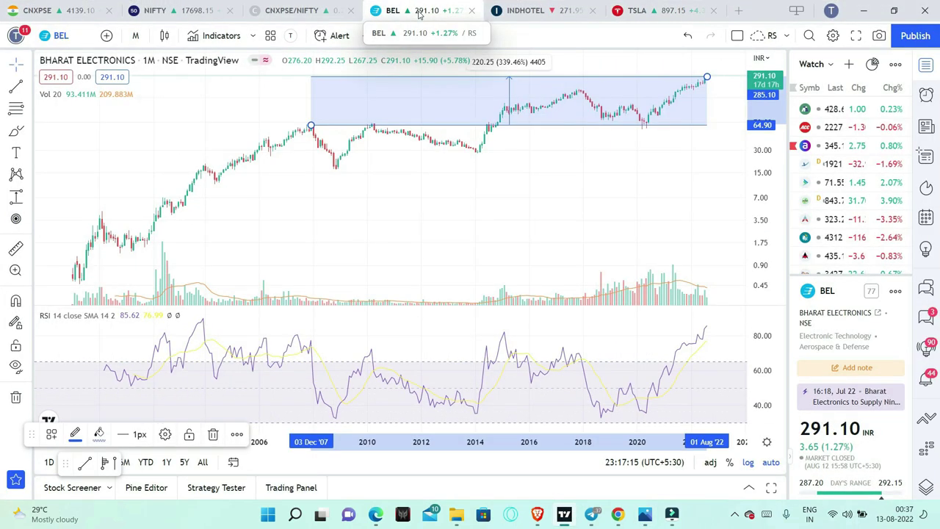
{"action": "scroll", "coordinate": [484, 208], "scroll_direction": "up", "scroll_amount": 4}
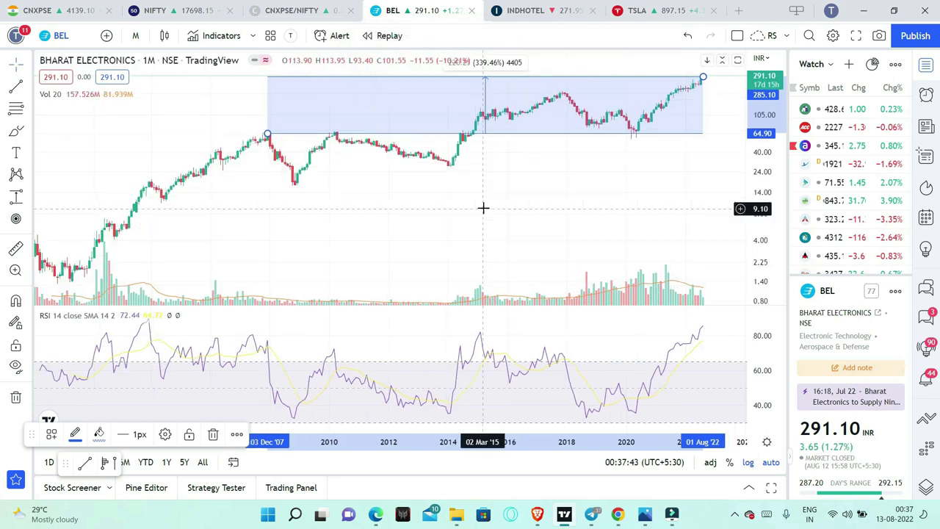
{"action": "scroll", "coordinate": [484, 216], "scroll_direction": "down", "scroll_amount": 4}
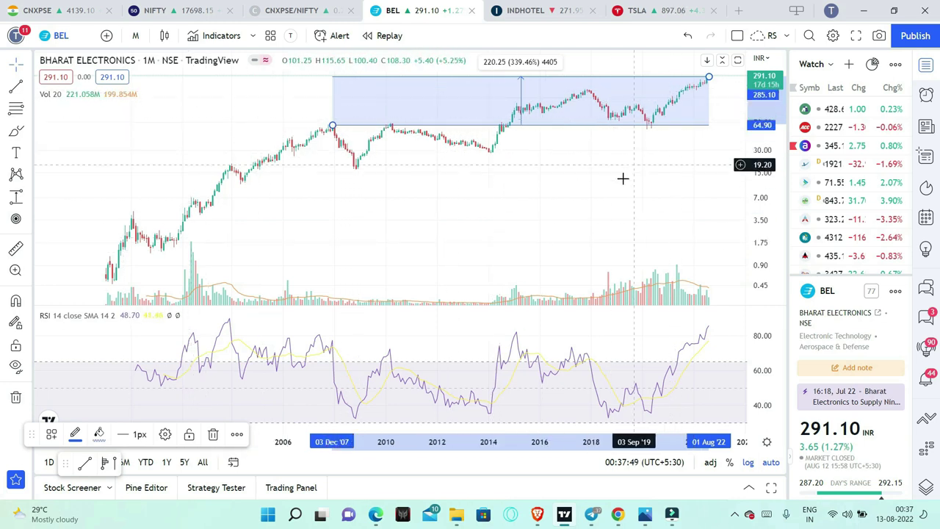
{"action": "scroll", "coordinate": [606, 197], "scroll_direction": "up", "scroll_amount": 1}
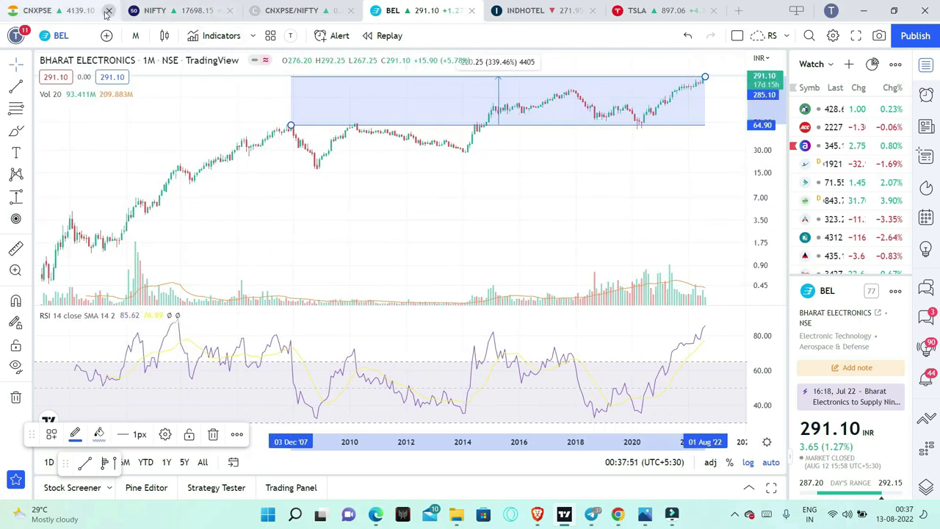
Open the CNXPSE monthly chart, dismiss the advertisement and examine the index's price action since its 2008 peak.
{"action": "left_click", "coordinate": [59, 12]}
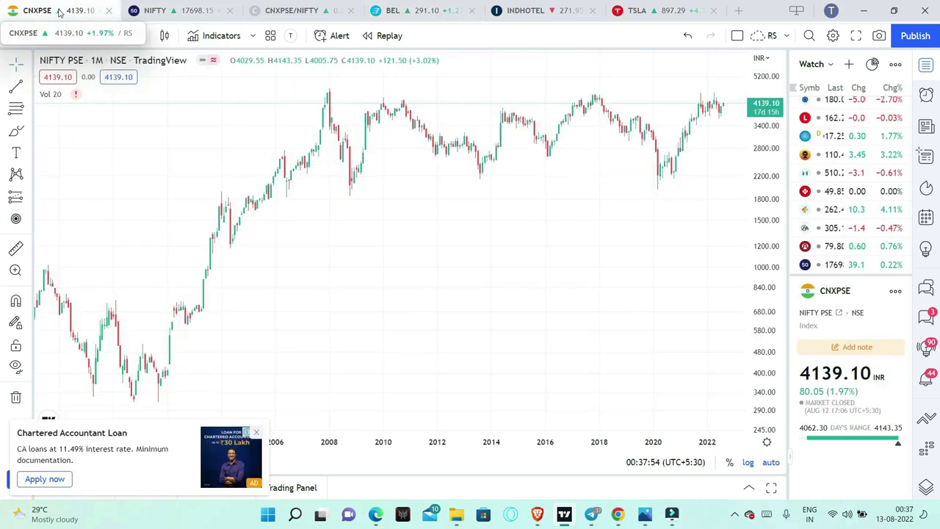
{"action": "scroll", "coordinate": [400, 250], "scroll_direction": "up", "scroll_amount": 2}
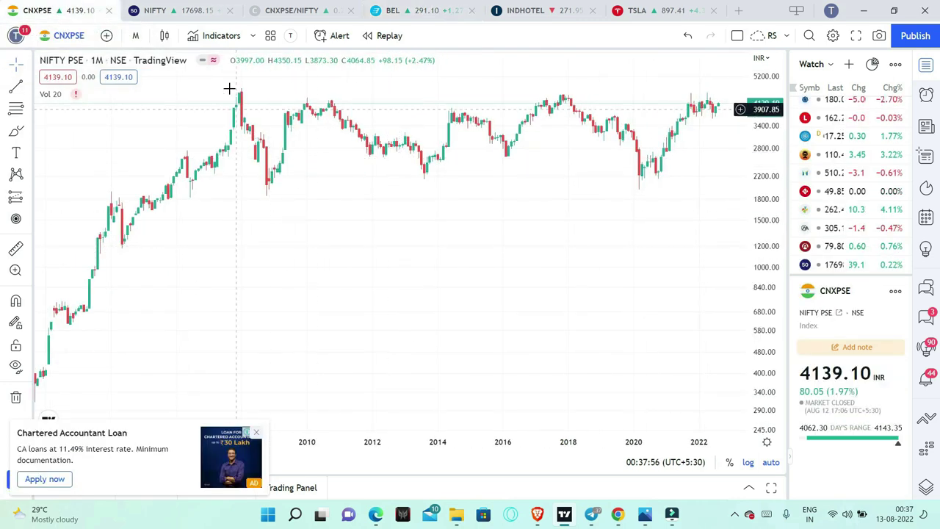
{"action": "left_click", "coordinate": [256, 432]}
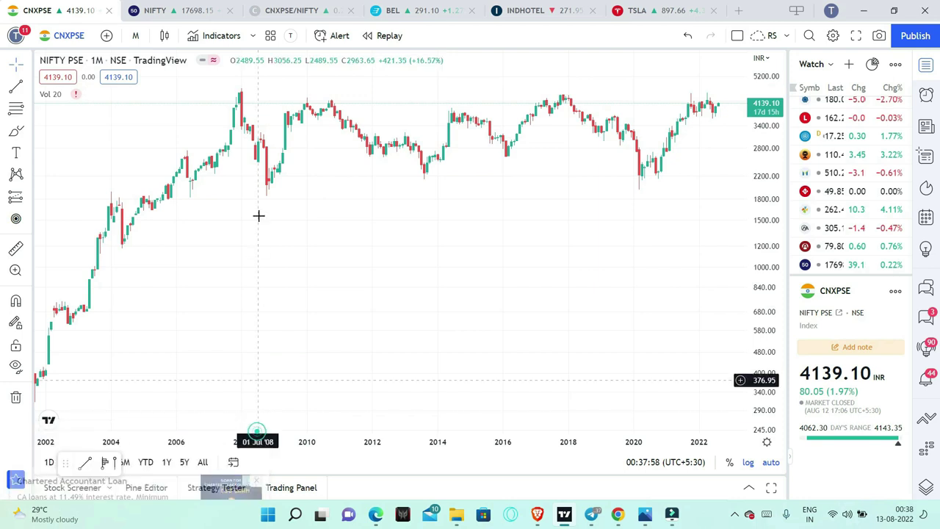
{"action": "left_click", "coordinate": [669, 100]}
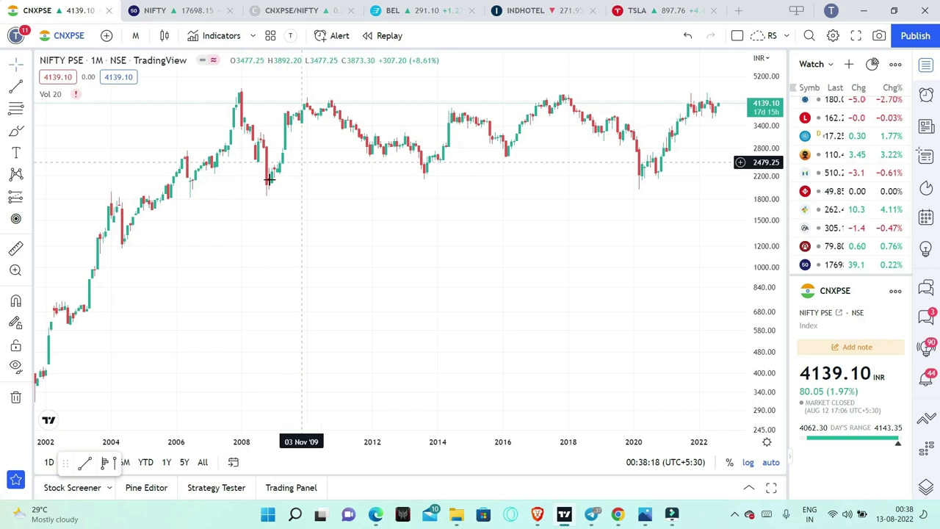
Compare the BEL monthly chart with the CNXPSE monthly chart.
{"action": "left_click", "coordinate": [402, 13]}
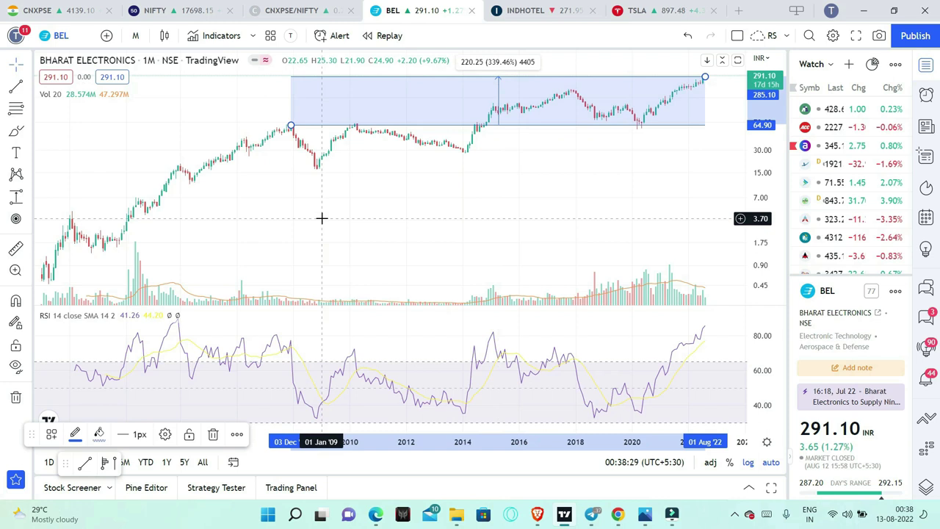
{"action": "key", "text": "ctrl+1"}
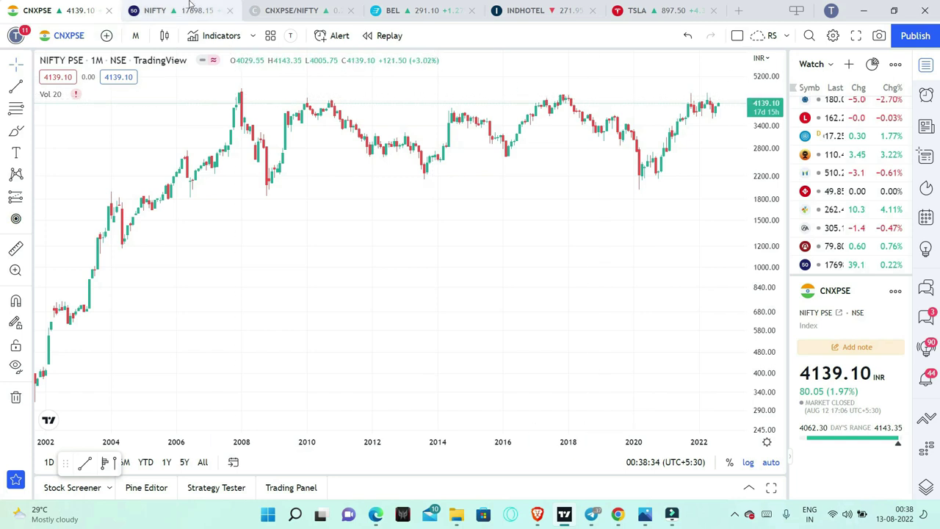
{"action": "left_click", "coordinate": [393, 10]}
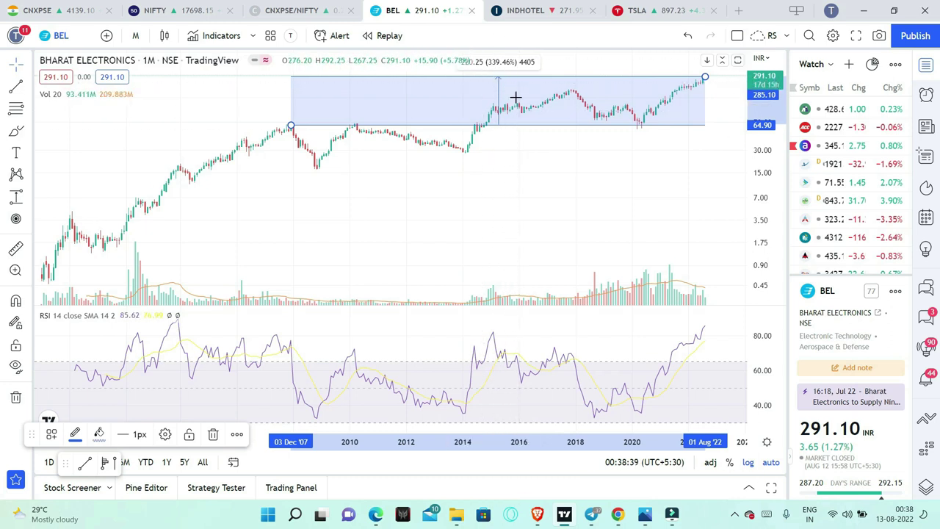
Compare the price range drawn on the NIFTY monthly chart with the one on the BEL chart.
{"action": "left_click", "coordinate": [194, 9]}
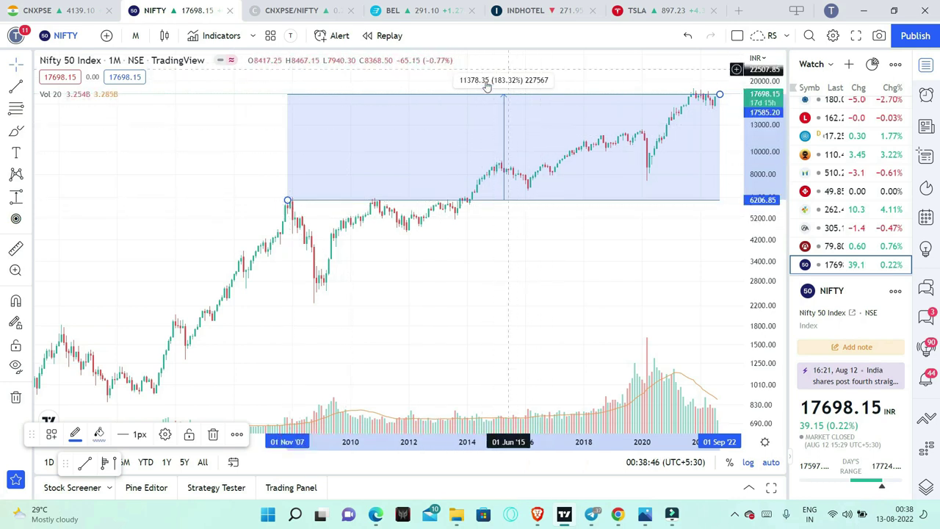
{"action": "left_click", "coordinate": [401, 11]}
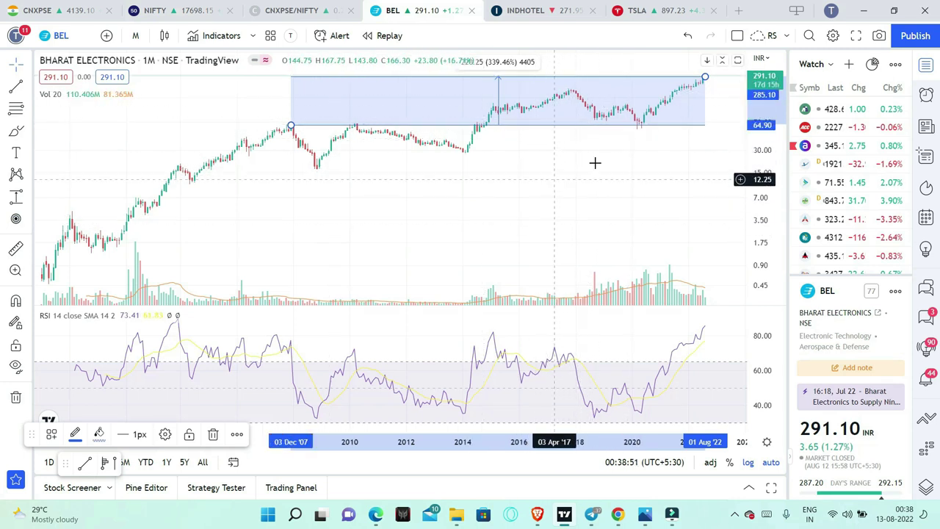
{"action": "scroll", "coordinate": [376, 286], "scroll_direction": "up", "scroll_amount": 2}
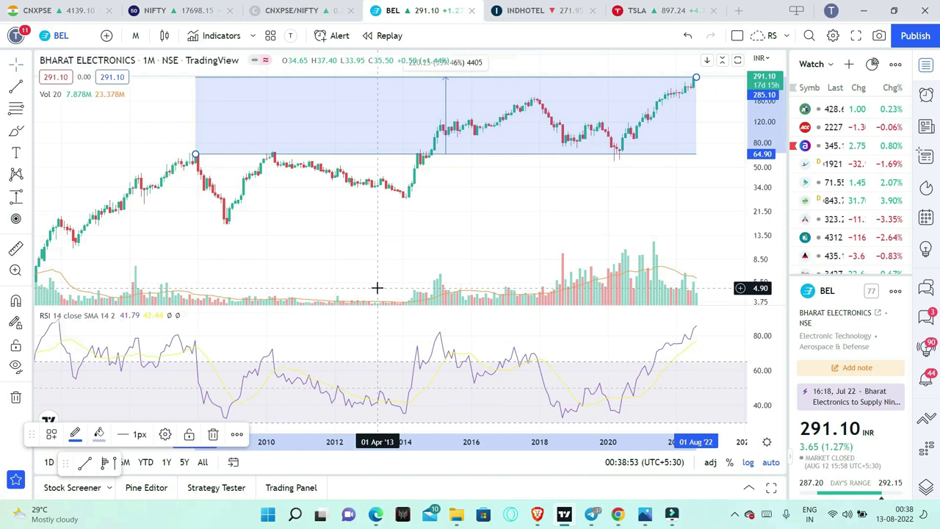
{"action": "scroll", "coordinate": [376, 287], "scroll_direction": "down", "scroll_amount": 1}
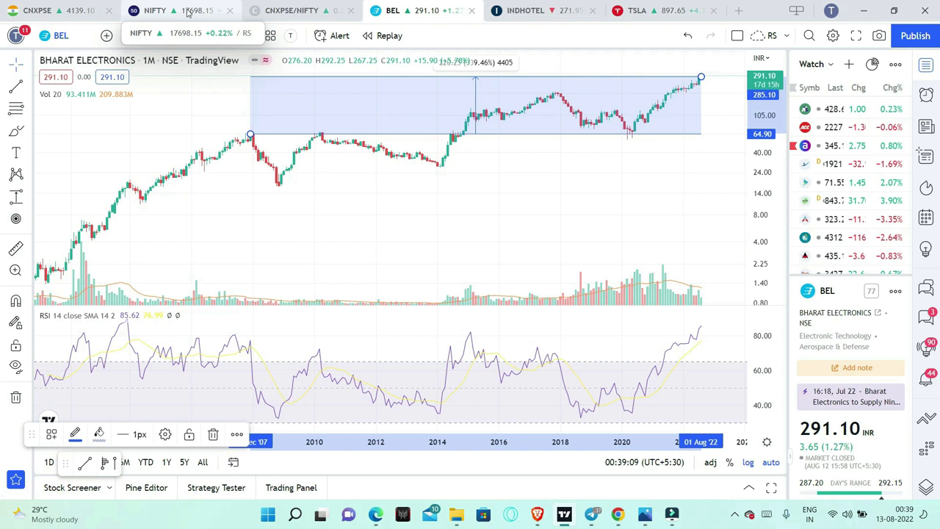
Deselect the price range on the BEL monthly chart and examine the recent price action and RSI.
{"action": "left_click", "coordinate": [456, 516]}
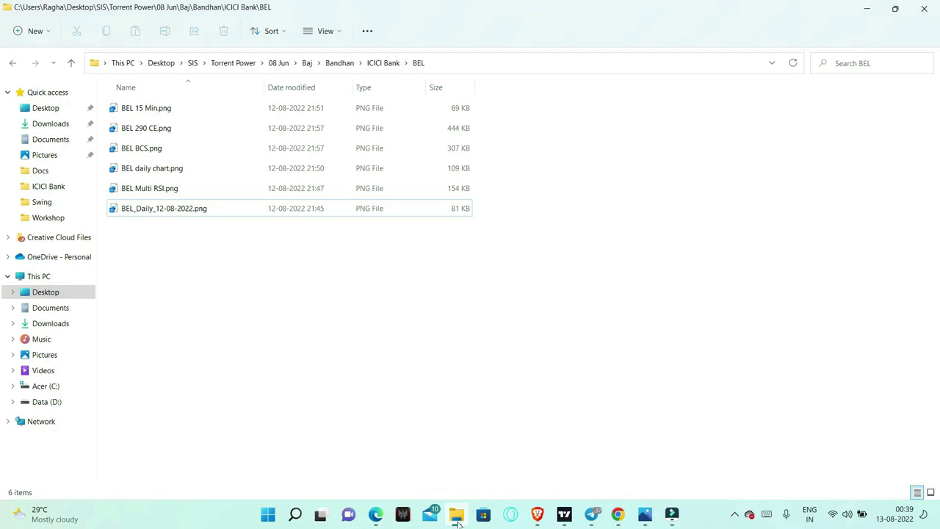
{"action": "left_click", "coordinate": [564, 514]}
{"action": "left_click", "coordinate": [621, 224]}
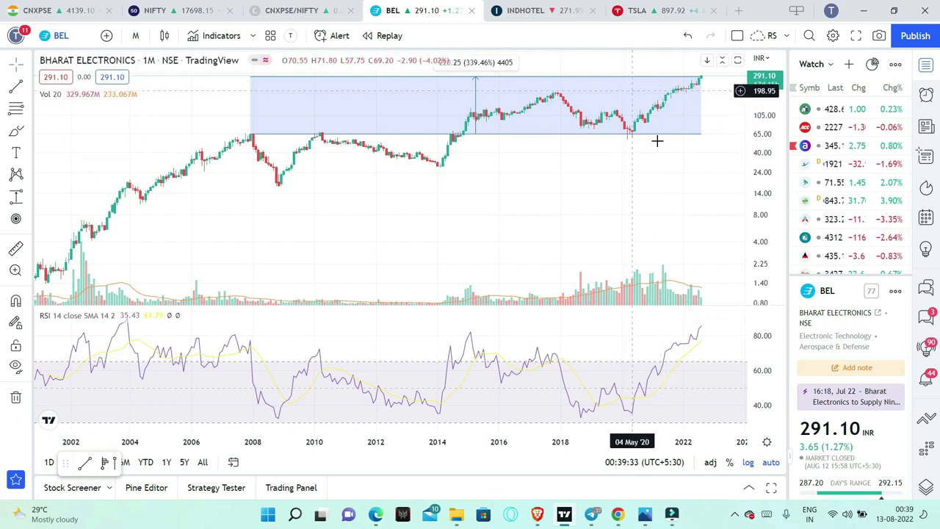
{"action": "scroll", "coordinate": [663, 156], "scroll_direction": "up", "scroll_amount": 3}
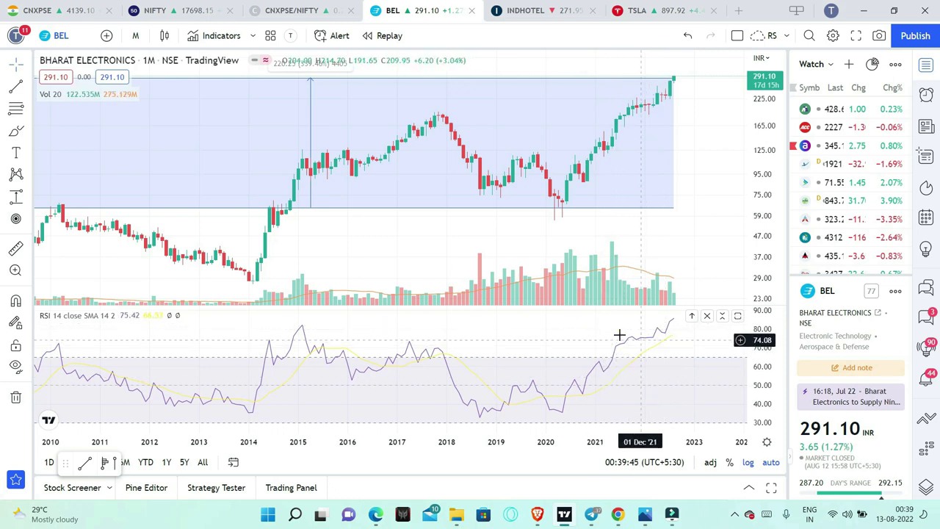
{"action": "scroll", "coordinate": [567, 358], "scroll_direction": "down", "scroll_amount": 5}
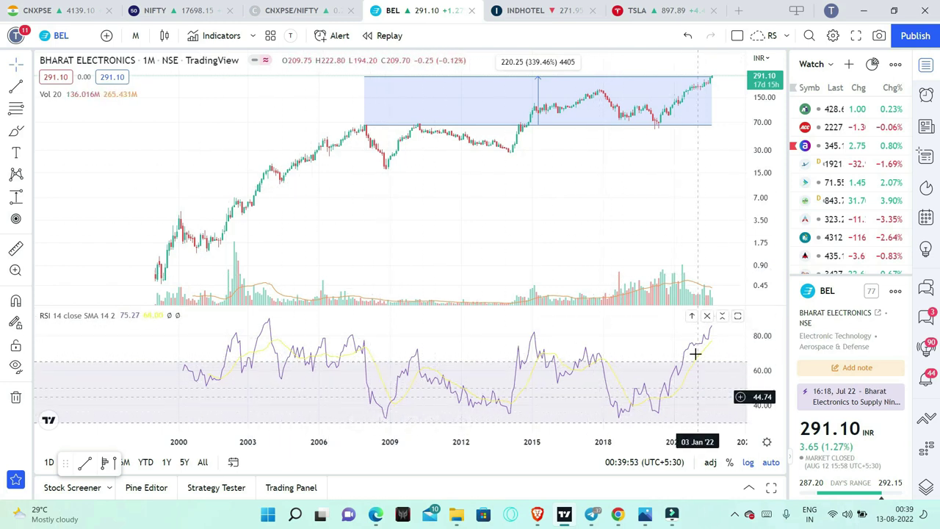
{"action": "scroll", "coordinate": [710, 346], "scroll_direction": "up", "scroll_amount": 2}
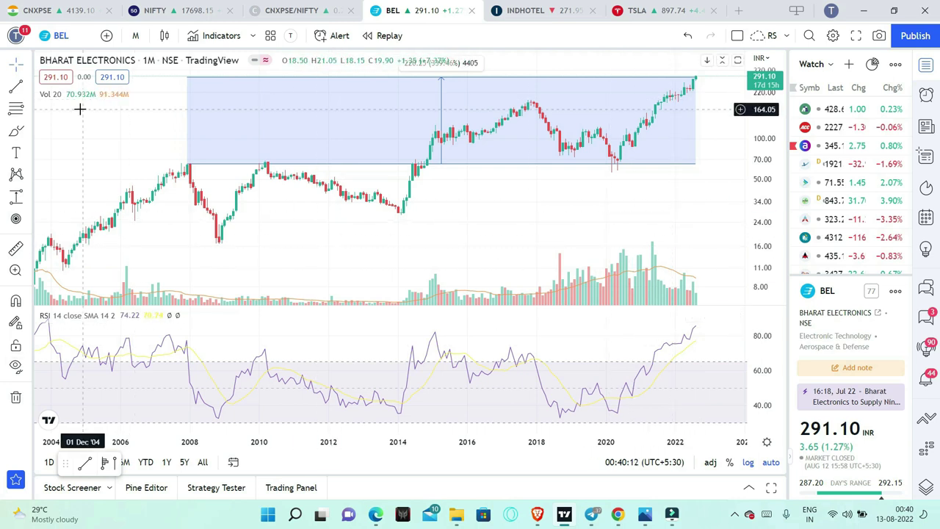
Review BEL's price and RSI at the 1 week interval, and set the chart interval to 1 day.
{"action": "left_click", "coordinate": [132, 35]}
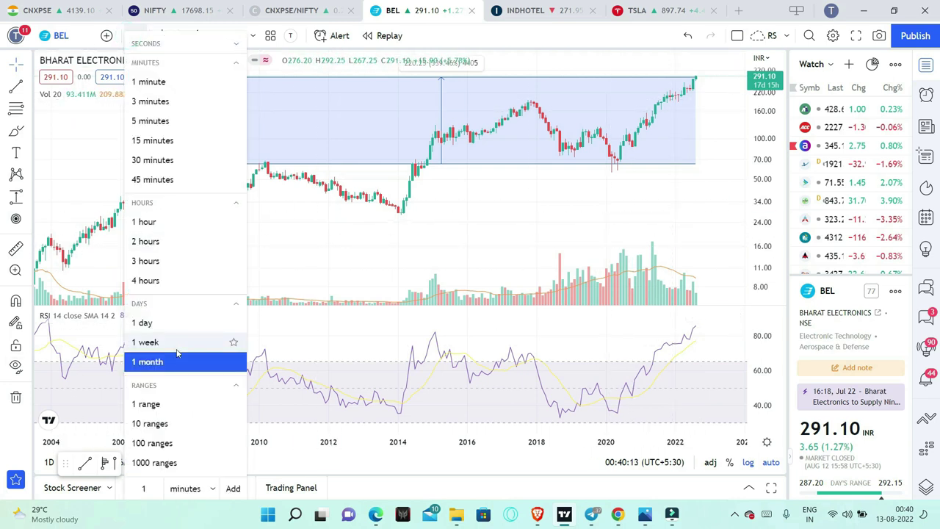
{"action": "left_click", "coordinate": [176, 340]}
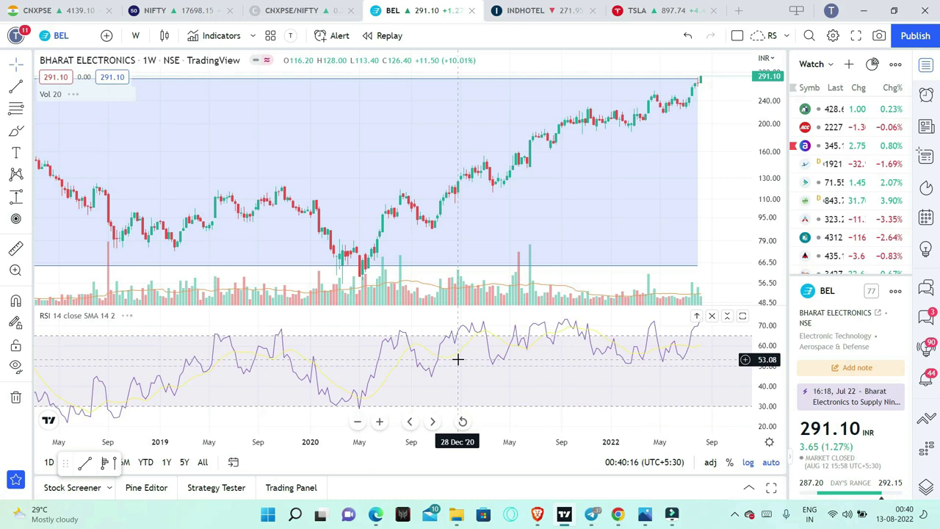
{"action": "scroll", "coordinate": [458, 359], "scroll_direction": "up", "scroll_amount": 5}
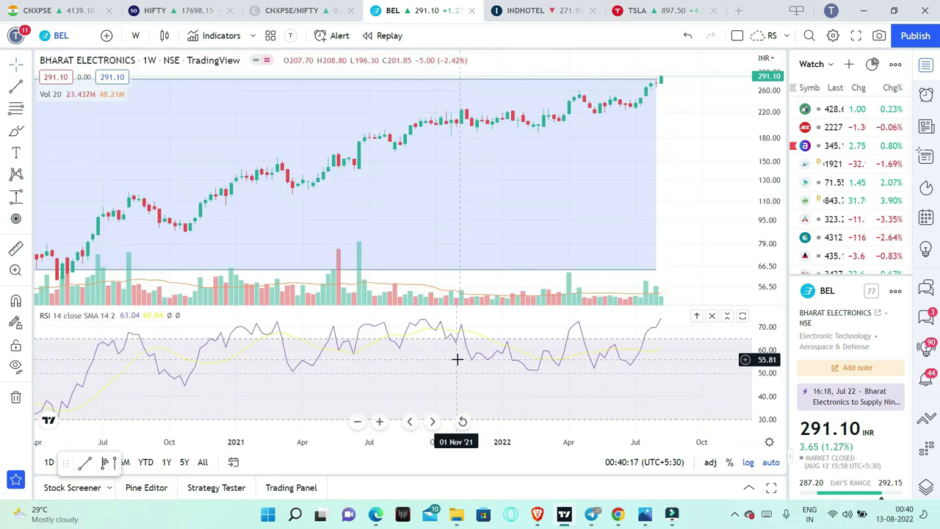
{"action": "scroll", "coordinate": [457, 359], "scroll_direction": "down", "scroll_amount": 1}
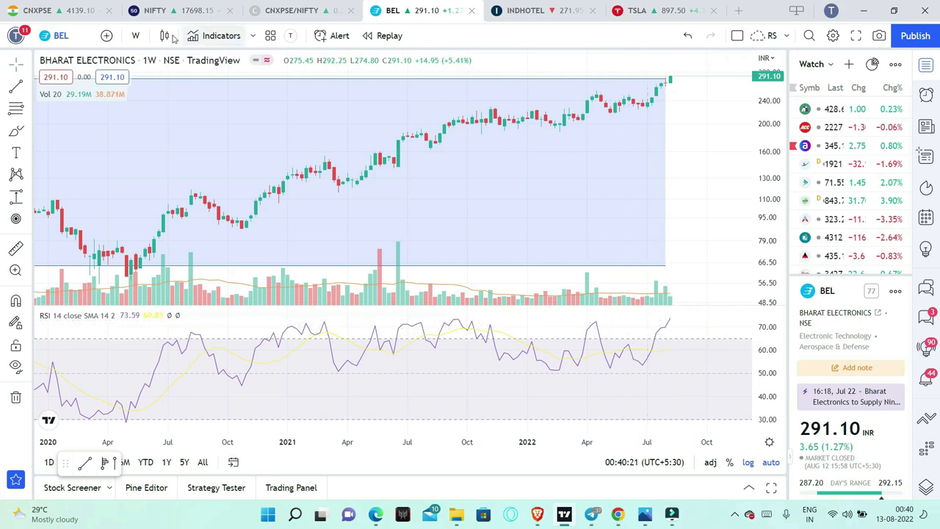
{"action": "left_click", "coordinate": [137, 35]}
{"action": "left_click", "coordinate": [170, 321]}
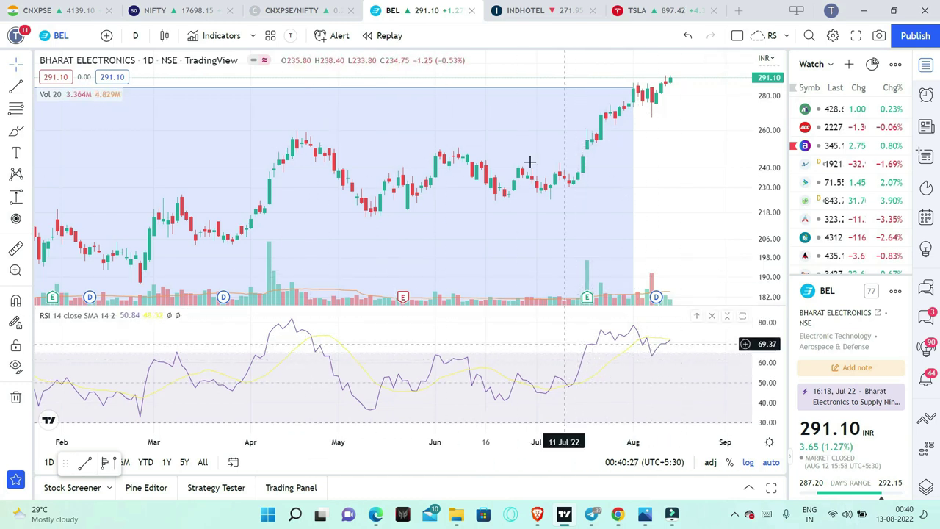
Switch to File Explorer and open BEL Multi RSI.png from the BEL folder in a maximized image viewer.
{"action": "left_click", "coordinate": [864, 10]}
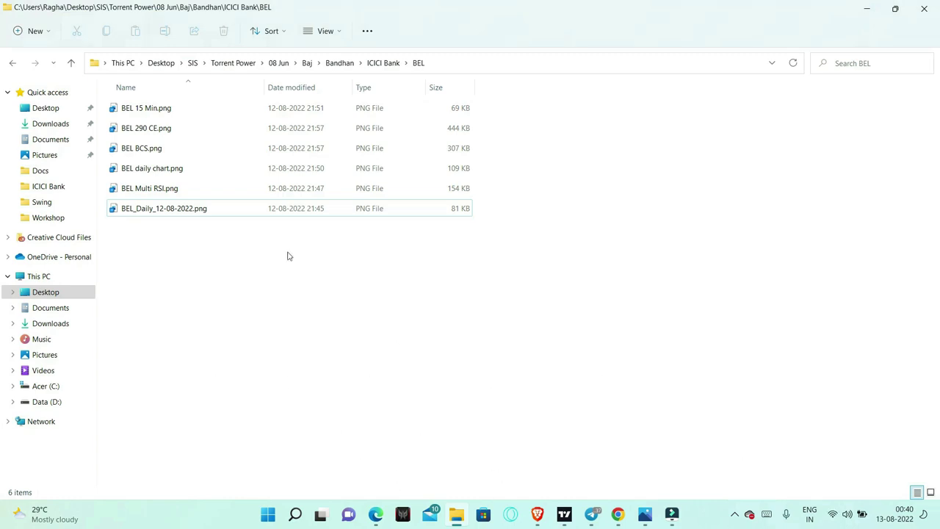
{"action": "left_click", "coordinate": [172, 188]}
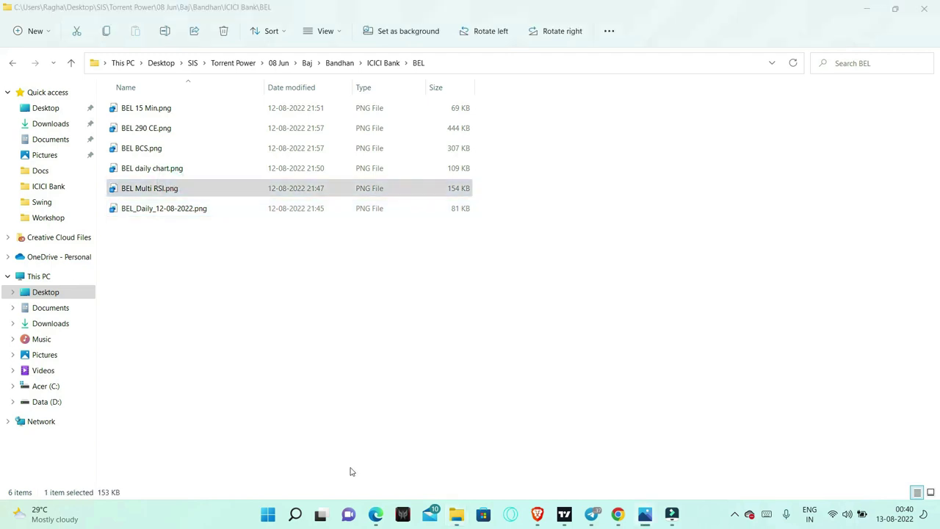
{"action": "key", "text": "Return"}
{"action": "left_click", "coordinate": [891, 16]}
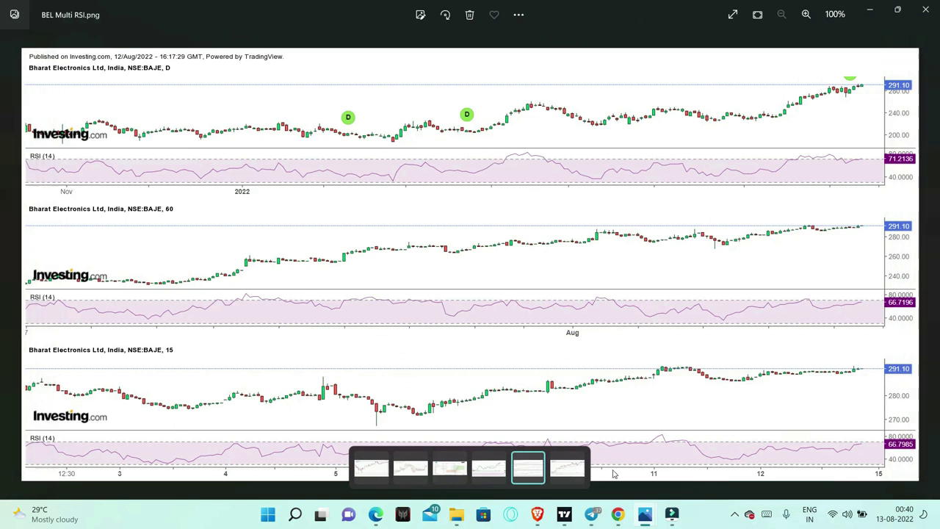
Compare BEL's daily chart in TradingView with the RSI panes in BEL Multi RSI.png, and return to TradingView.
{"action": "left_click", "coordinate": [564, 518]}
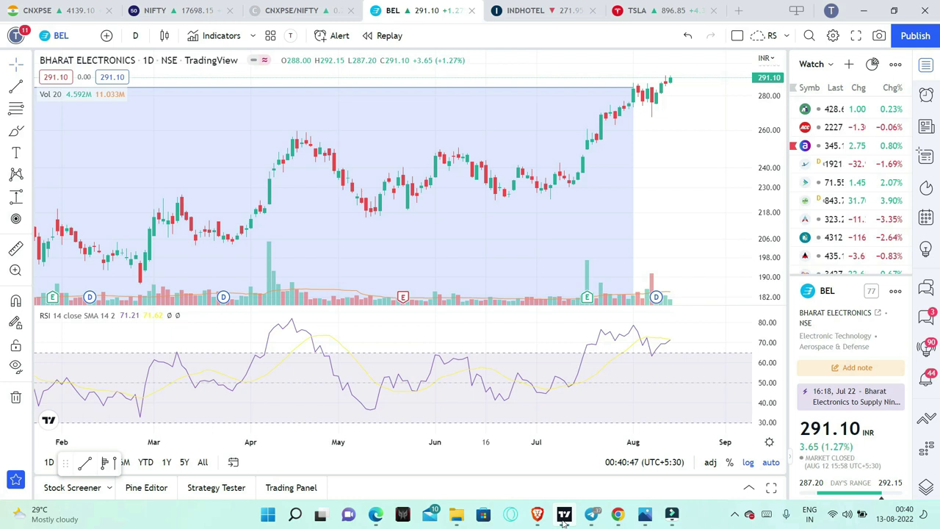
{"action": "left_click", "coordinate": [564, 517]}
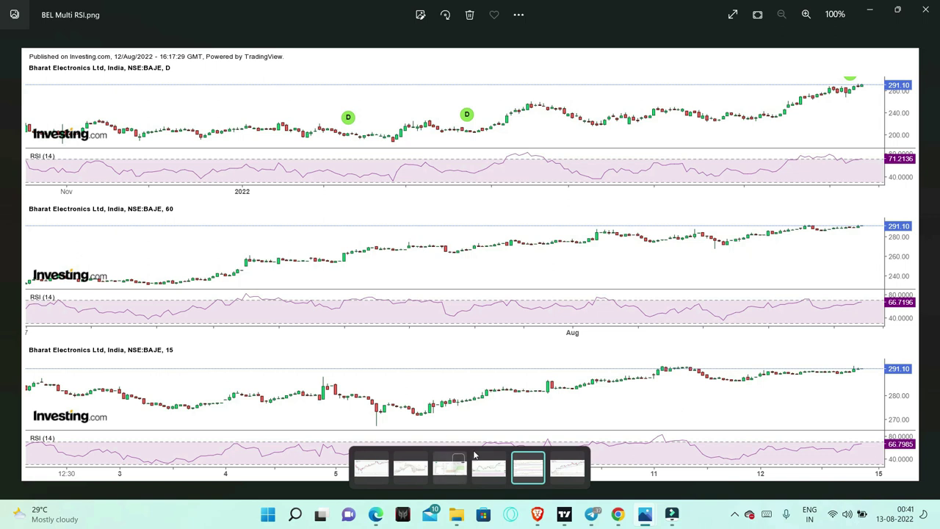
{"action": "left_click", "coordinate": [540, 321]}
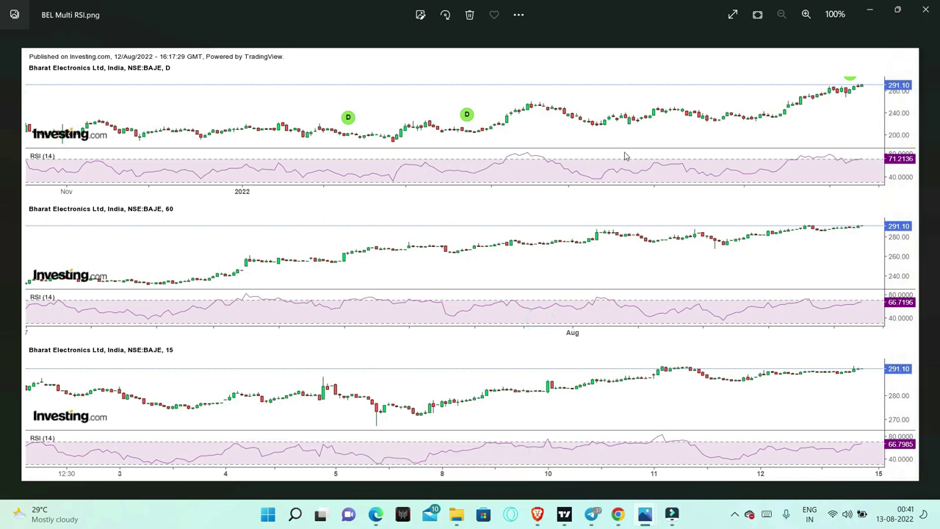
{"action": "left_click", "coordinate": [871, 12]}
{"action": "left_click", "coordinate": [564, 513]}
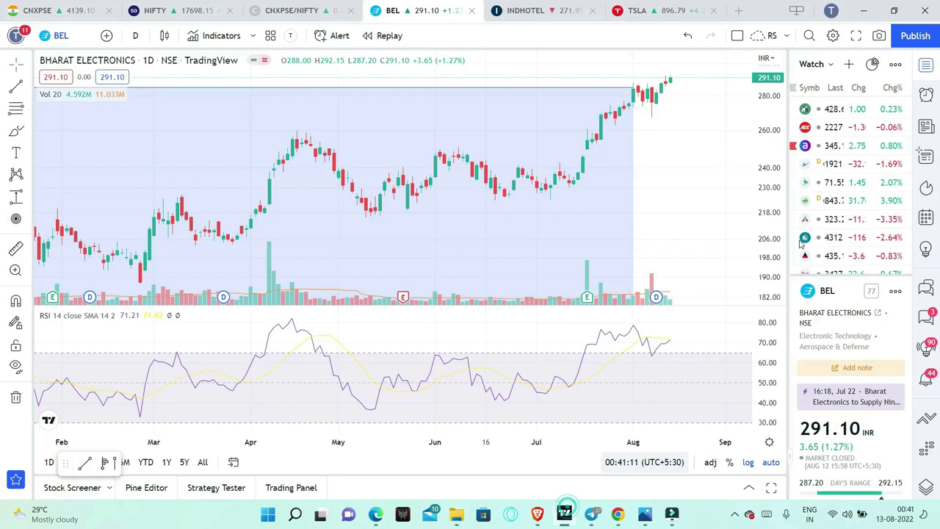
Remove the price range drawing from the BEL daily chart, keeping the indicators, and show the price history since mid-2021.
{"action": "scroll", "coordinate": [633, 225], "scroll_direction": "up", "scroll_amount": 2}
{"action": "scroll", "coordinate": [636, 224], "scroll_direction": "down", "scroll_amount": 2}
{"action": "scroll", "coordinate": [636, 224], "scroll_direction": "down", "scroll_amount": 1}
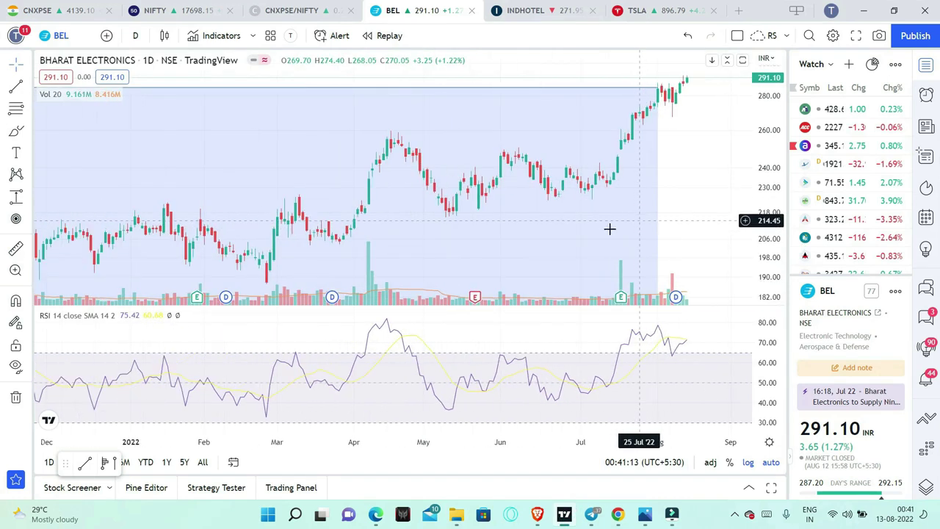
{"action": "left_click", "coordinate": [15, 396]}
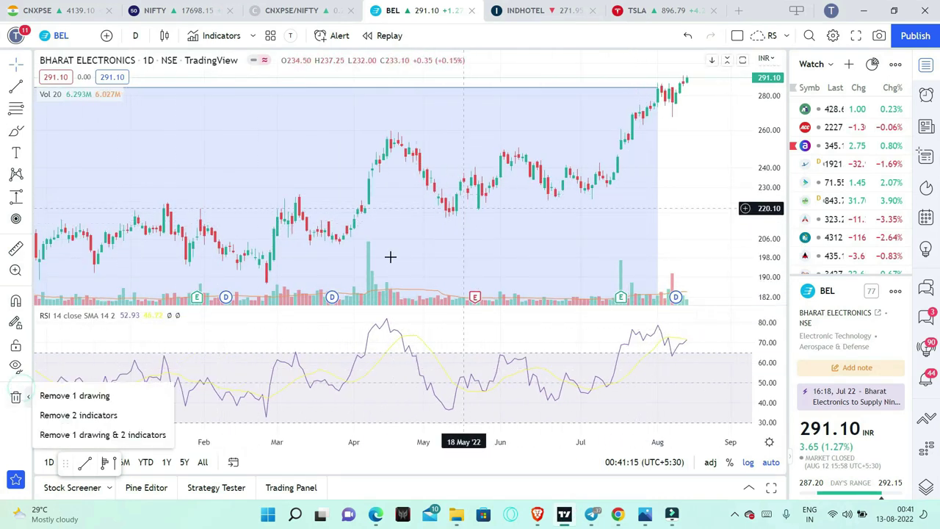
{"action": "left_click", "coordinate": [147, 395]}
{"action": "scroll", "coordinate": [448, 231], "scroll_direction": "down", "scroll_amount": 2}
{"action": "scroll", "coordinate": [470, 224], "scroll_direction": "down", "scroll_amount": 1}
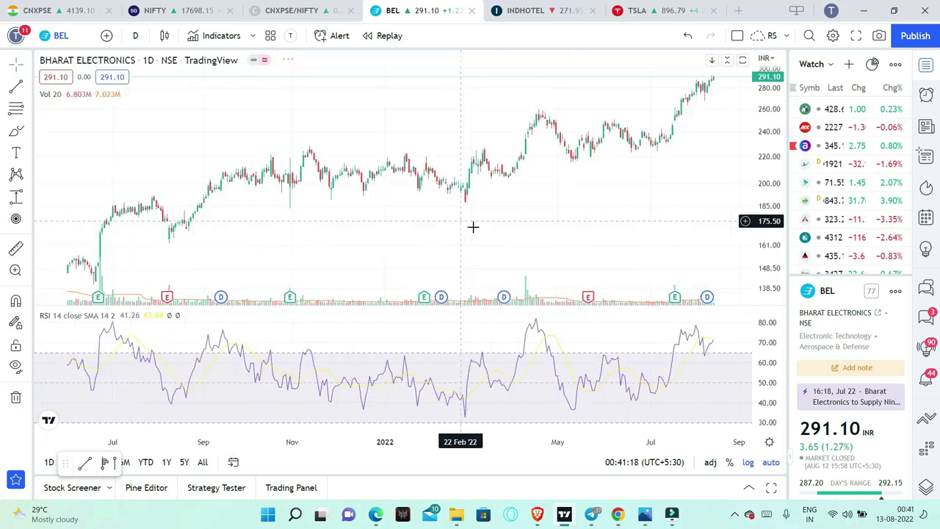
Draw trend lines from 19 Apr '22 at 262.00 through 12 Jul '22 at 238.10, and from 12 Apr '22 at 209.45 through 18 Jul '22 at 227.75.
{"action": "scroll", "coordinate": [550, 180], "scroll_direction": "up", "scroll_amount": 3}
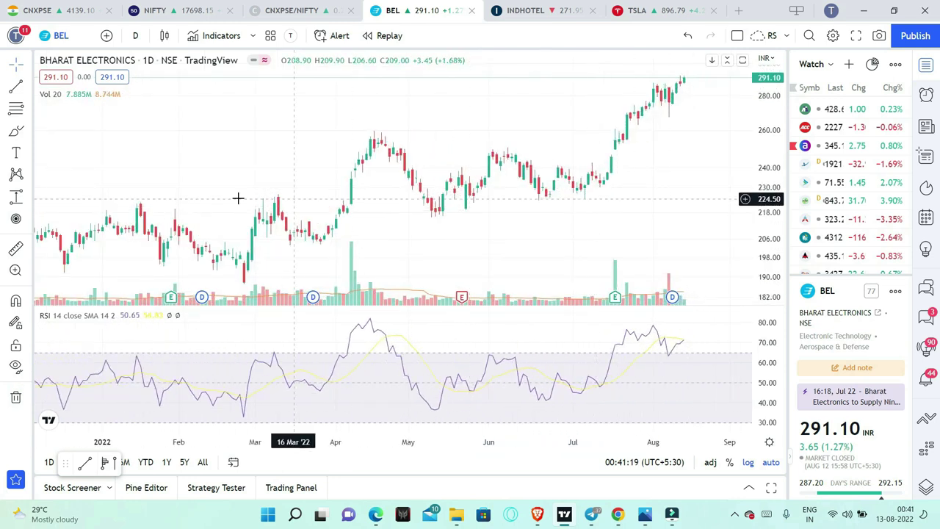
{"action": "left_click", "coordinate": [374, 127]}
{"action": "left_click", "coordinate": [600, 171]}
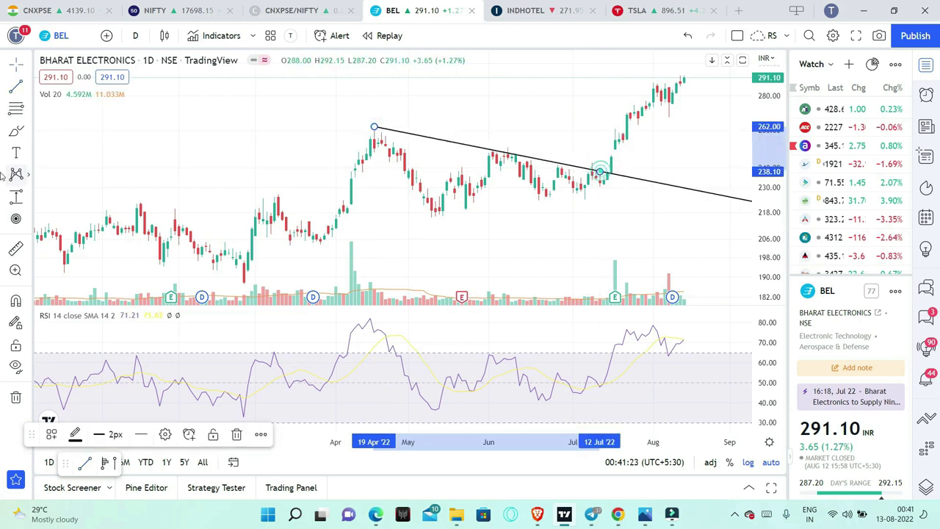
{"action": "left_click", "coordinate": [363, 231]}
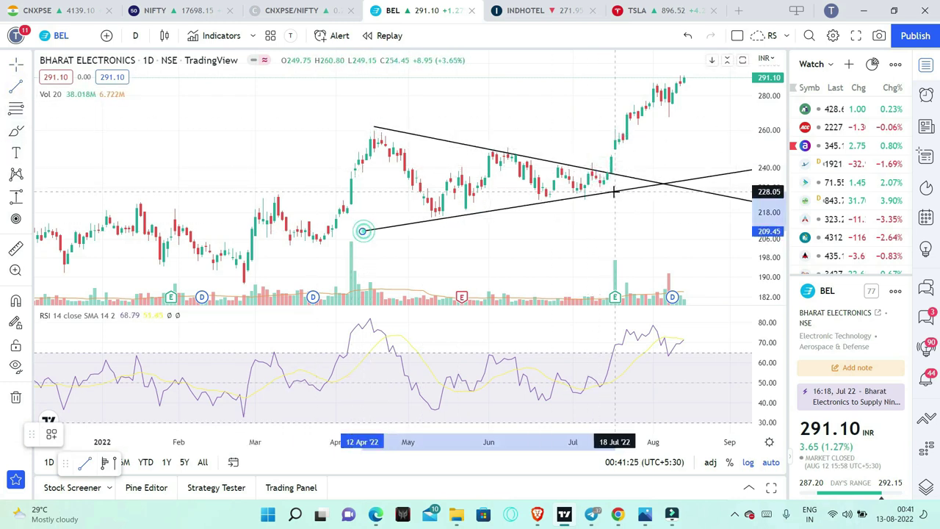
{"action": "left_click", "coordinate": [615, 192]}
{"action": "scroll", "coordinate": [619, 168], "scroll_direction": "up", "scroll_amount": 2}
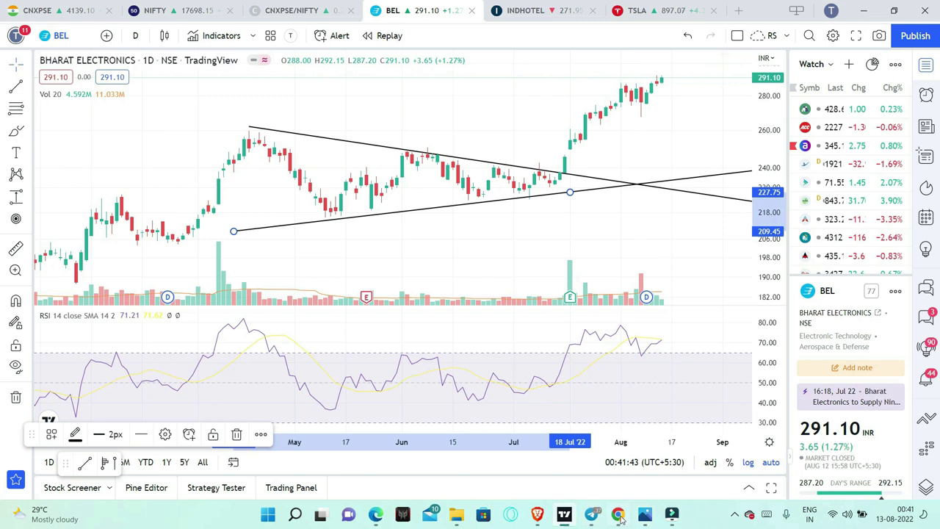
Switch to BEL Multi RSI.png to review the RSI on the daily, 60-minute and 15-minute charts, and close the image.
{"action": "mouse_move", "coordinate": [645, 514]}
{"action": "left_click", "coordinate": [701, 455]}
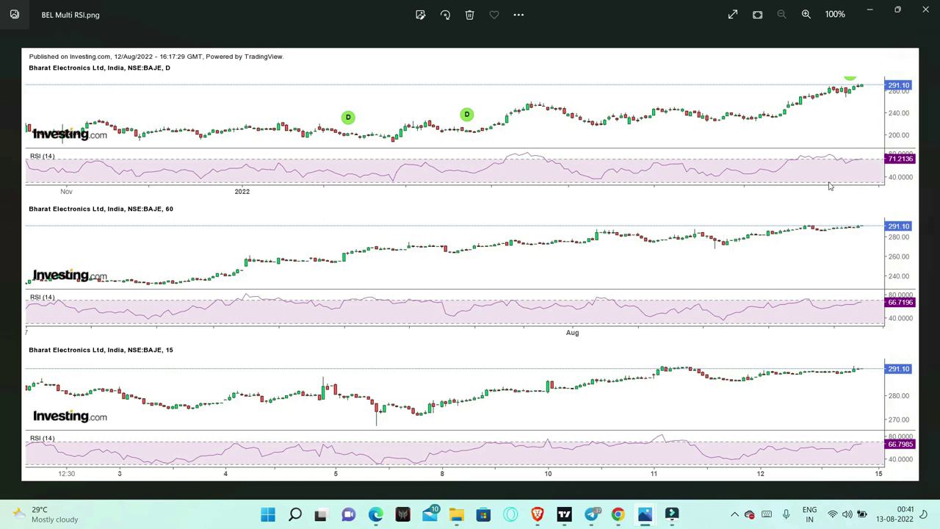
{"action": "left_click", "coordinate": [923, 16]}
Switch to File Explorer, and view BEL daily chart.png and BEL_Daily_12-08-2022.png from the BEL folder, closing each after review.
{"action": "left_click", "coordinate": [456, 514]}
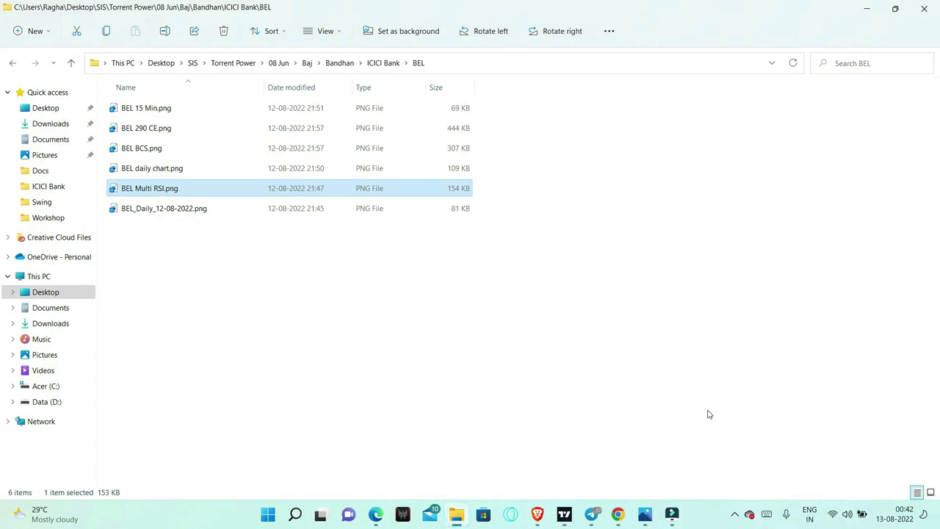
{"action": "left_click", "coordinate": [177, 173]}
{"action": "double_click", "coordinate": [177, 173]}
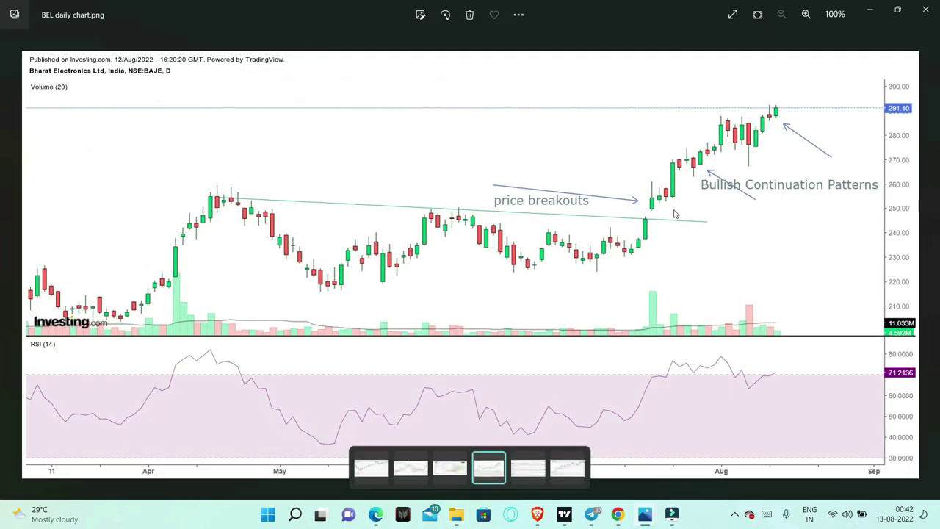
{"action": "left_click", "coordinate": [925, 15]}
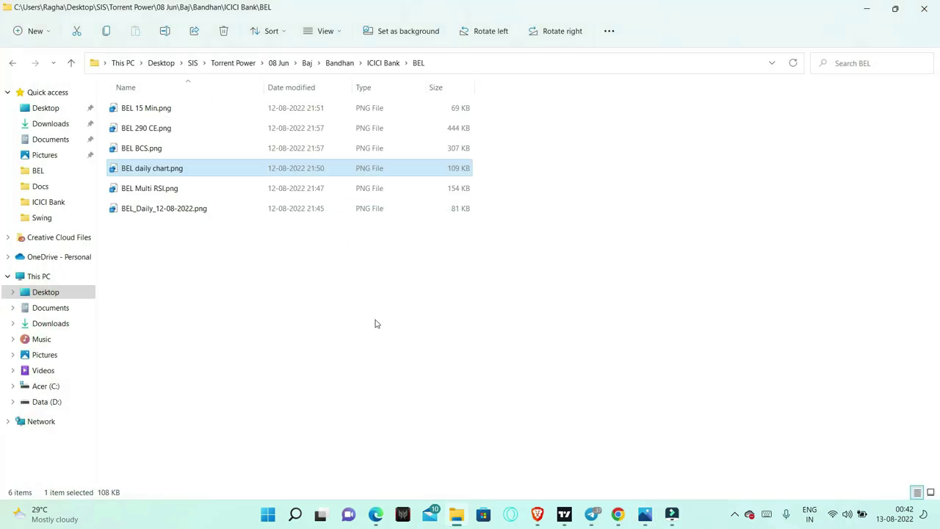
{"action": "double_click", "coordinate": [184, 209]}
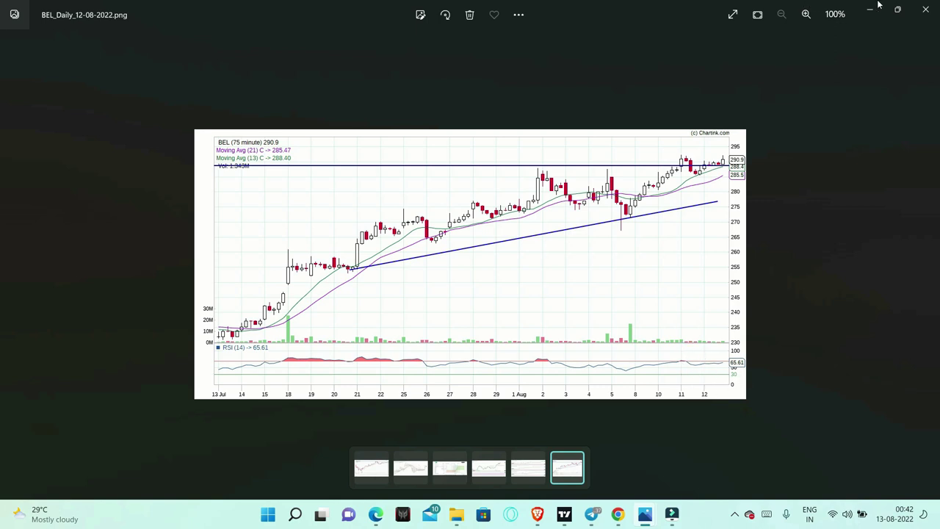
{"action": "left_click", "coordinate": [925, 9]}
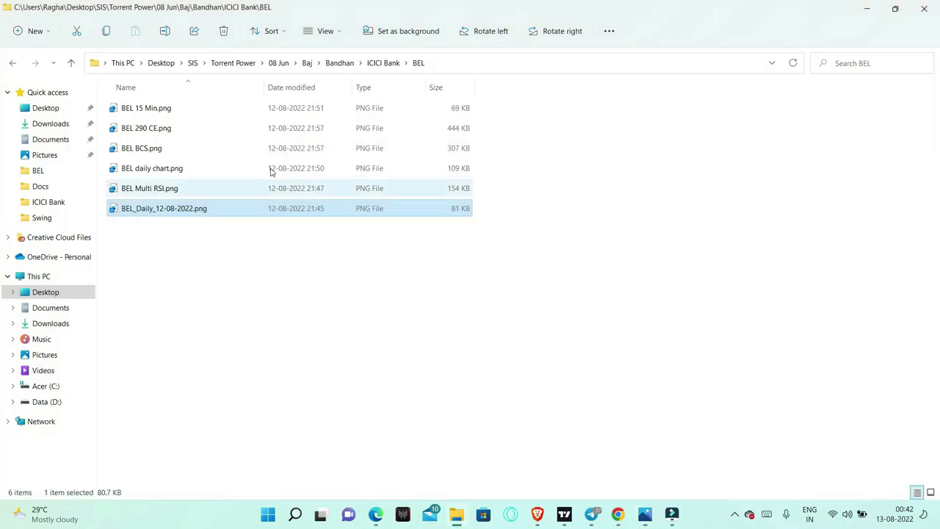
Open BEL 15 Min.png for mark-up and pen in the rising breakout levels, the 11 Aug peak, the rounded dip and the final upswing.
{"action": "double_click", "coordinate": [152, 110]}
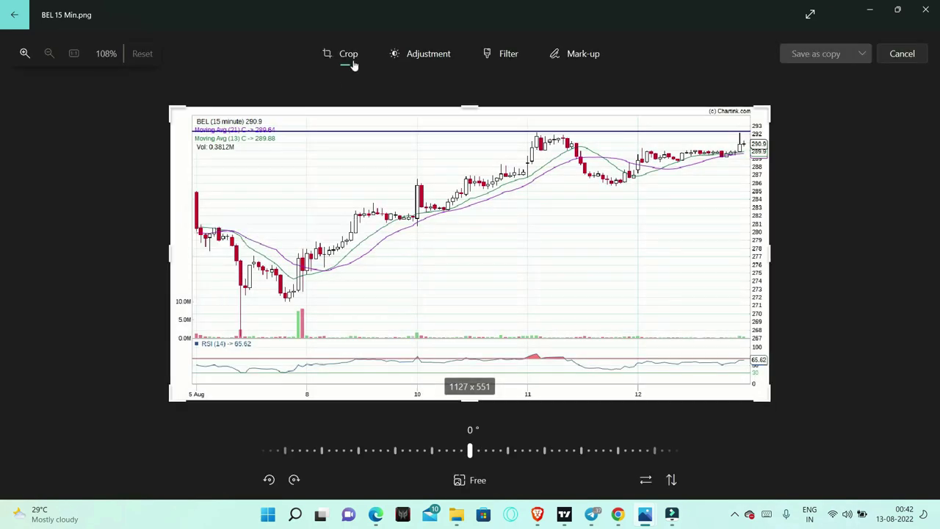
{"action": "left_click", "coordinate": [572, 57]}
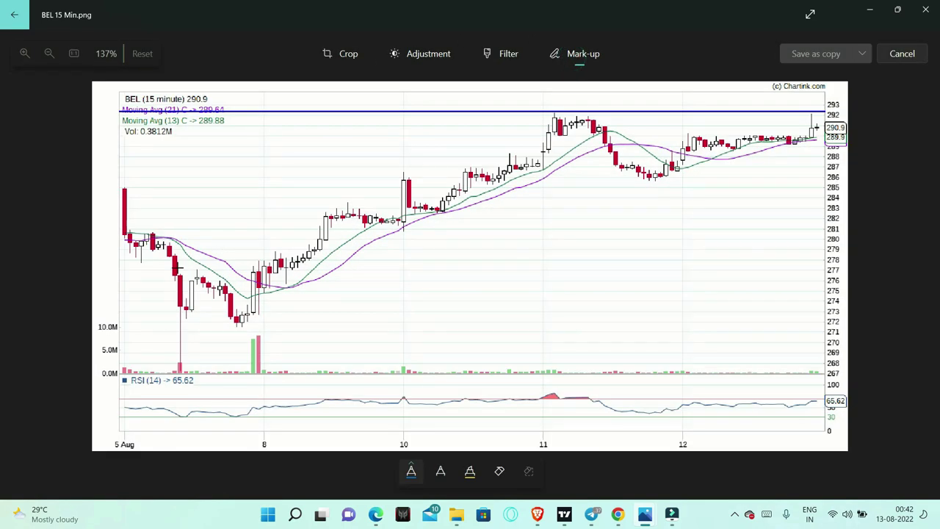
{"action": "left_click_drag", "start_coordinate": [166, 253], "coordinate": [343, 246]}
{"action": "mouse_move", "coordinate": [269, 210]}
{"action": "left_mouse_down"}
{"action": "mouse_move", "coordinate": [337, 236]}
{"action": "mouse_move", "coordinate": [407, 208]}
{"action": "left_mouse_up"}
{"action": "mouse_move", "coordinate": [353, 181]}
{"action": "left_mouse_down"}
{"action": "mouse_move", "coordinate": [408, 198]}
{"action": "mouse_move", "coordinate": [471, 175]}
{"action": "mouse_move", "coordinate": [519, 173]}
{"action": "mouse_move", "coordinate": [574, 119]}
{"action": "mouse_move", "coordinate": [589, 163]}
{"action": "mouse_move", "coordinate": [727, 157]}
{"action": "mouse_move", "coordinate": [814, 128]}
{"action": "left_mouse_up"}
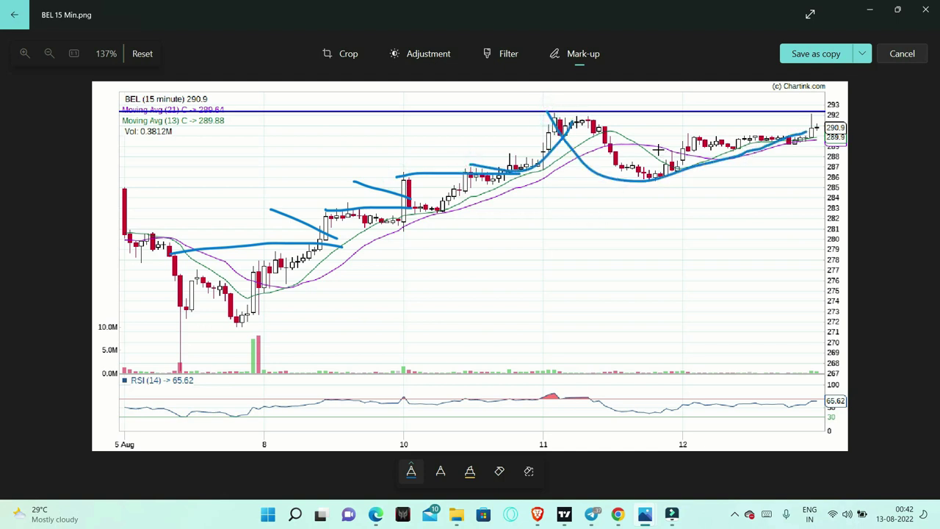
{"action": "mouse_move", "coordinate": [524, 117]}
{"action": "left_mouse_down"}
{"action": "mouse_move", "coordinate": [573, 98]}
{"action": "mouse_move", "coordinate": [543, 125]}
{"action": "mouse_move", "coordinate": [540, 93]}
{"action": "left_mouse_up"}
{"action": "left_click_drag", "start_coordinate": [697, 141], "coordinate": [819, 97]}
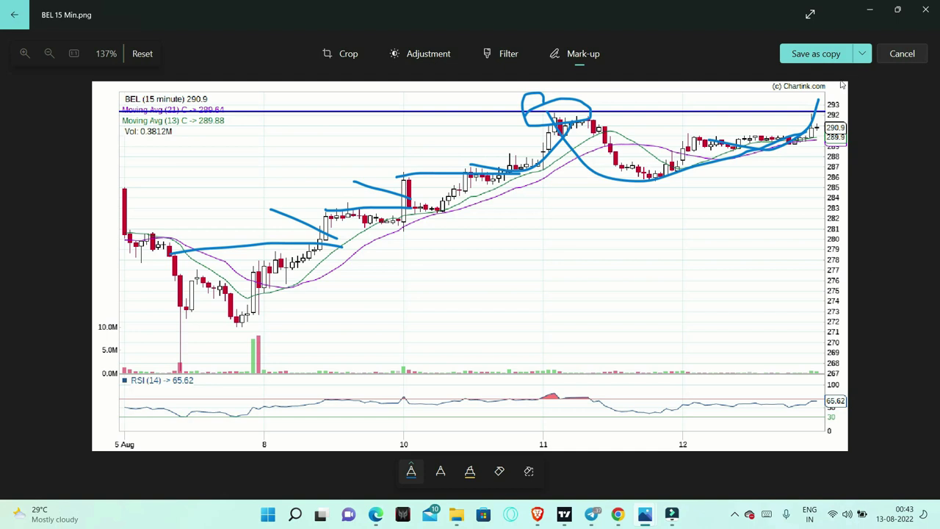
Discard the pen mark-up on BEL 15 Min.png without saving, and close the image.
{"action": "left_click", "coordinate": [898, 59]}
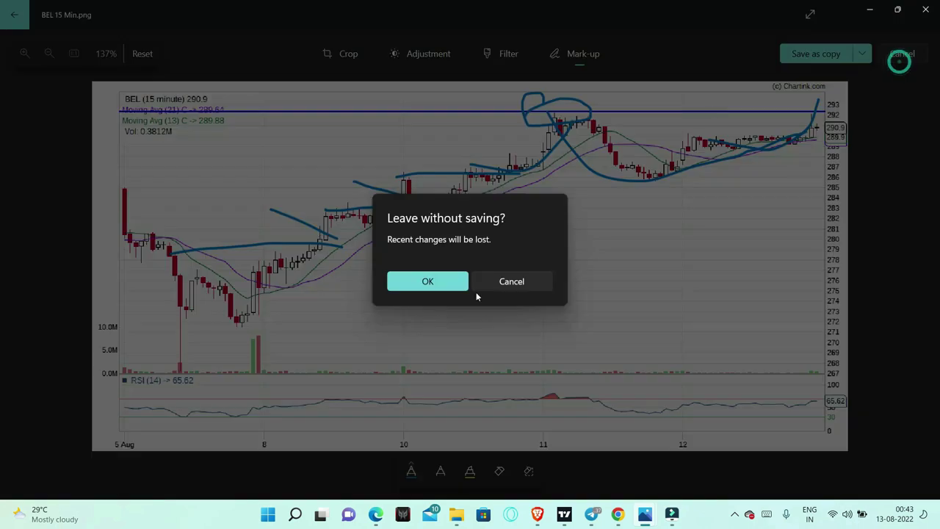
{"action": "left_click", "coordinate": [418, 286]}
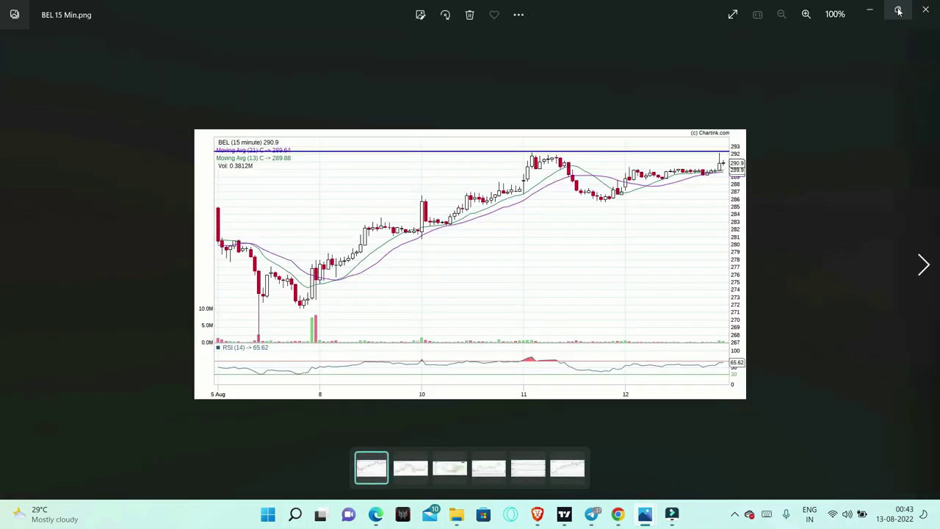
{"action": "left_click", "coordinate": [925, 8]}
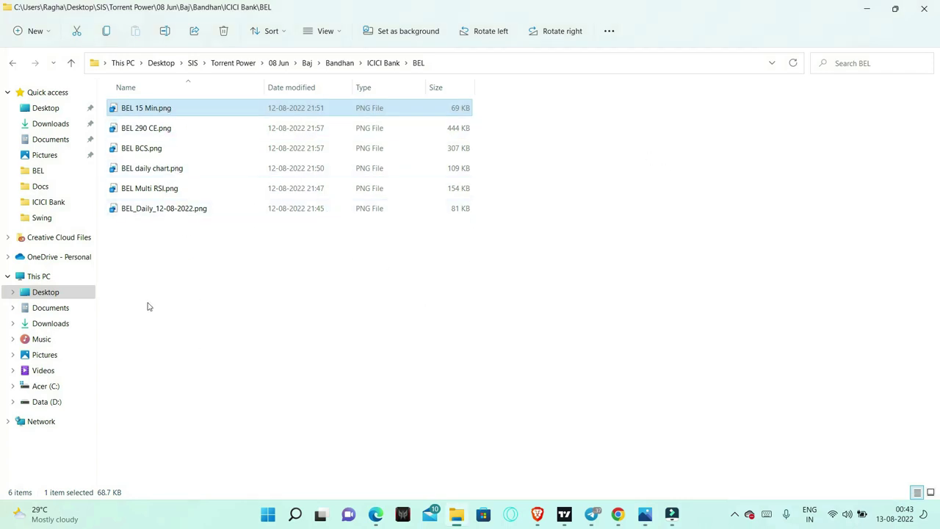
Open BEL 290 CE.png, pen-mark the level near 9 above the last columns and the Entry 9.02 label, and discard the mark-up without saving.
{"action": "double_click", "coordinate": [133, 129]}
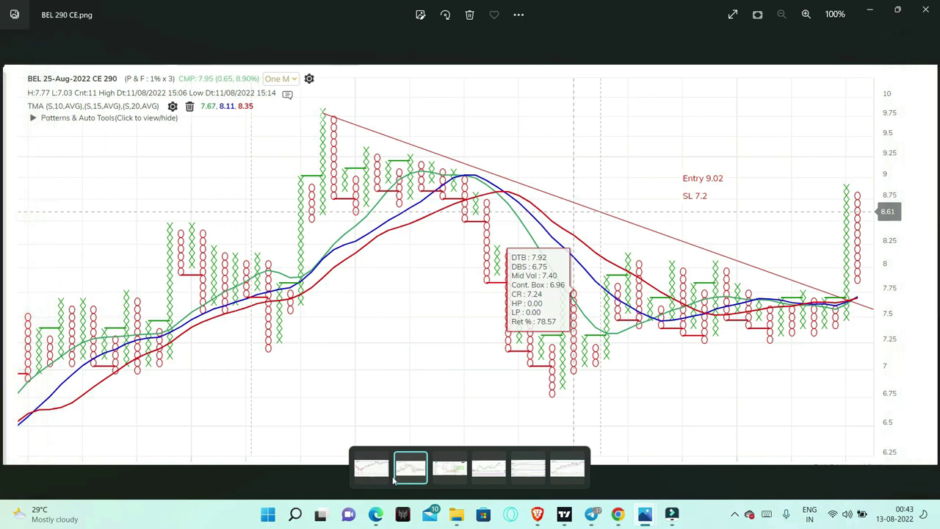
{"action": "left_click", "coordinate": [420, 14]}
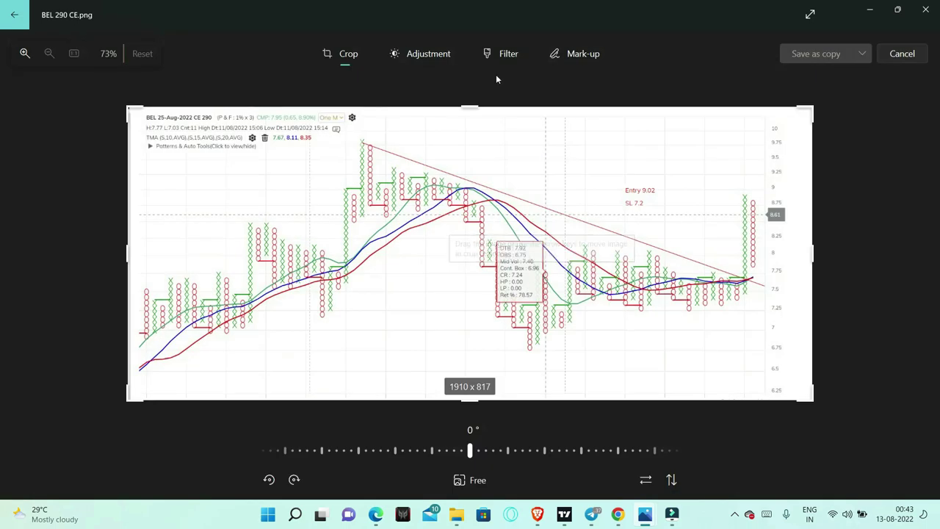
{"action": "left_click", "coordinate": [573, 57]}
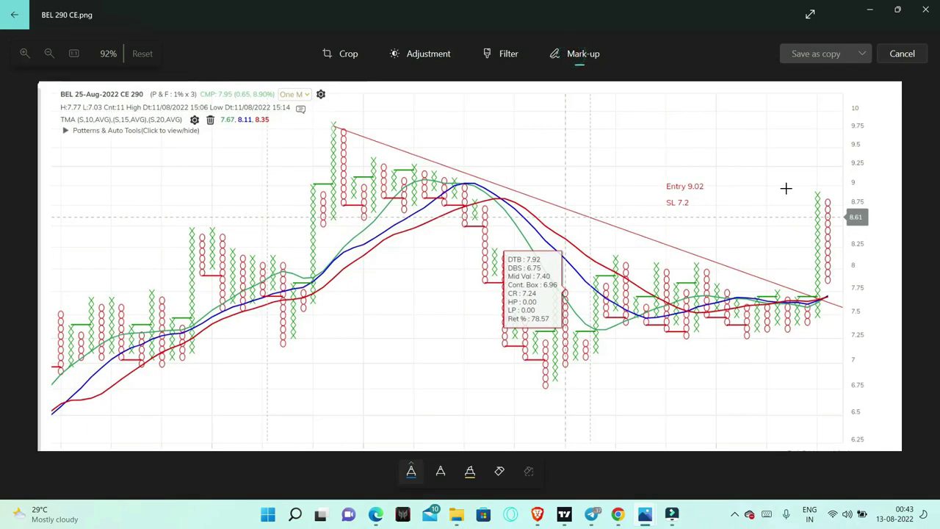
{"action": "left_click_drag", "start_coordinate": [786, 188], "coordinate": [839, 182]}
{"action": "mouse_move", "coordinate": [649, 188]}
{"action": "left_mouse_down"}
{"action": "mouse_move", "coordinate": [680, 179]}
{"action": "mouse_move", "coordinate": [705, 185]}
{"action": "left_mouse_up"}
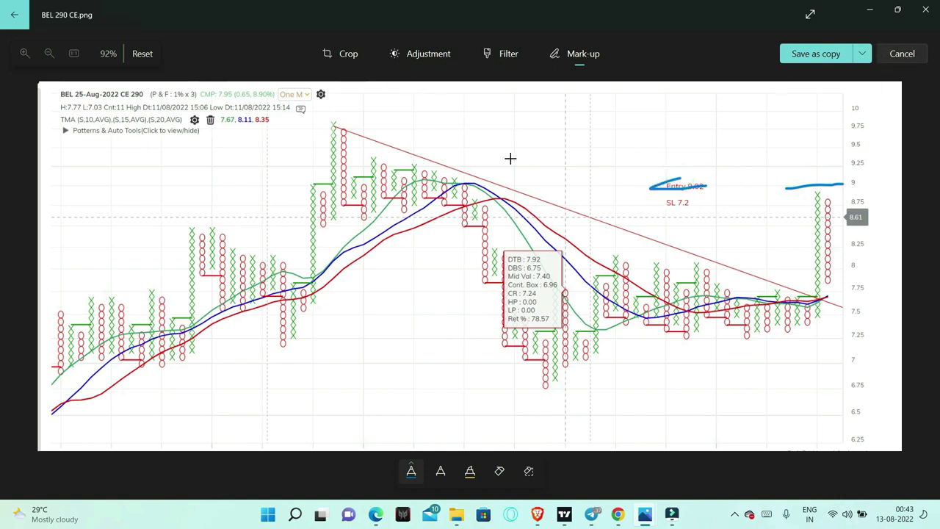
{"action": "left_click", "coordinate": [901, 57]}
{"action": "left_click", "coordinate": [430, 285]}
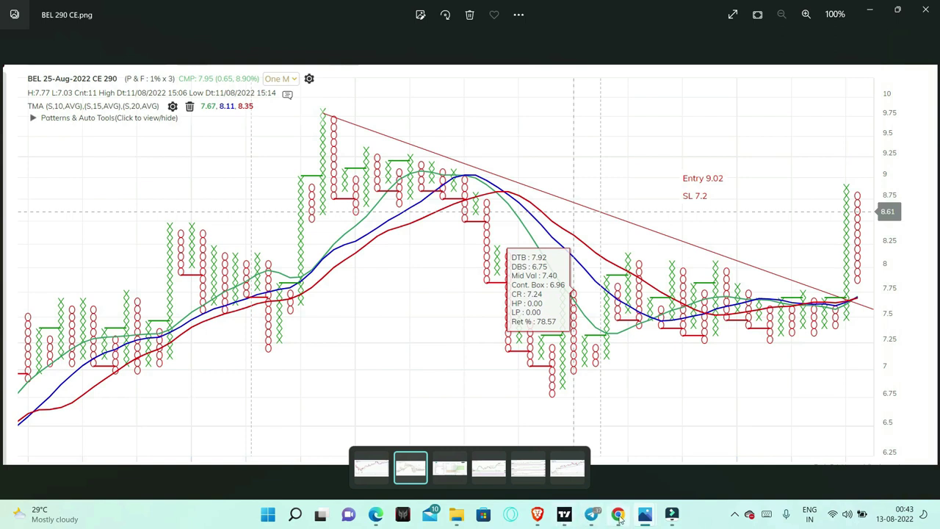
Study the entry and stop-loss levels on the BEL 25-Aug-2022 CE 290 point-and-figure chart.
{"action": "mouse_move", "coordinate": [616, 518]}
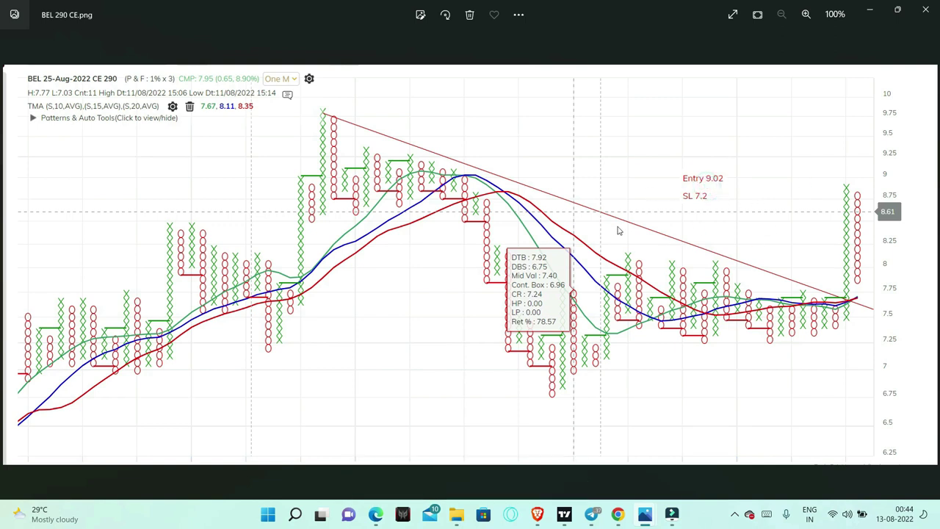
{"action": "left_click", "coordinate": [549, 179]}
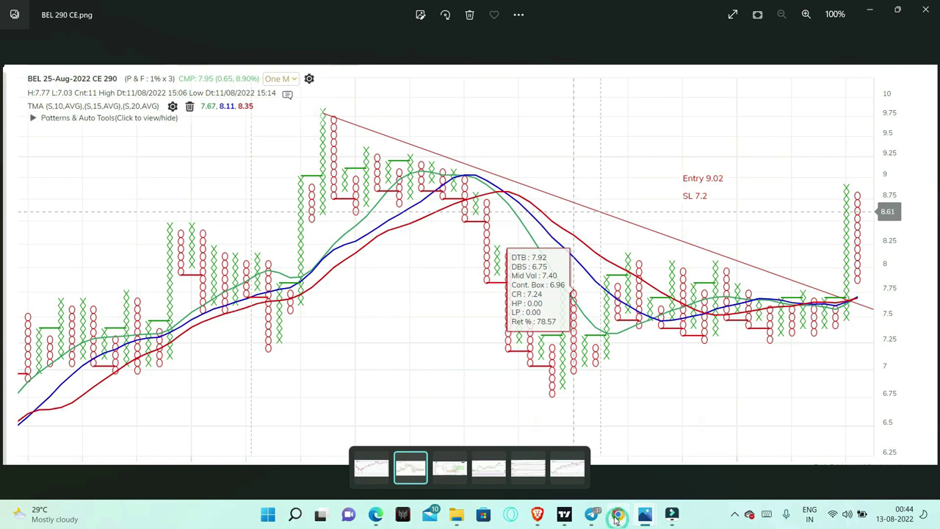
{"action": "mouse_move", "coordinate": [537, 518]}
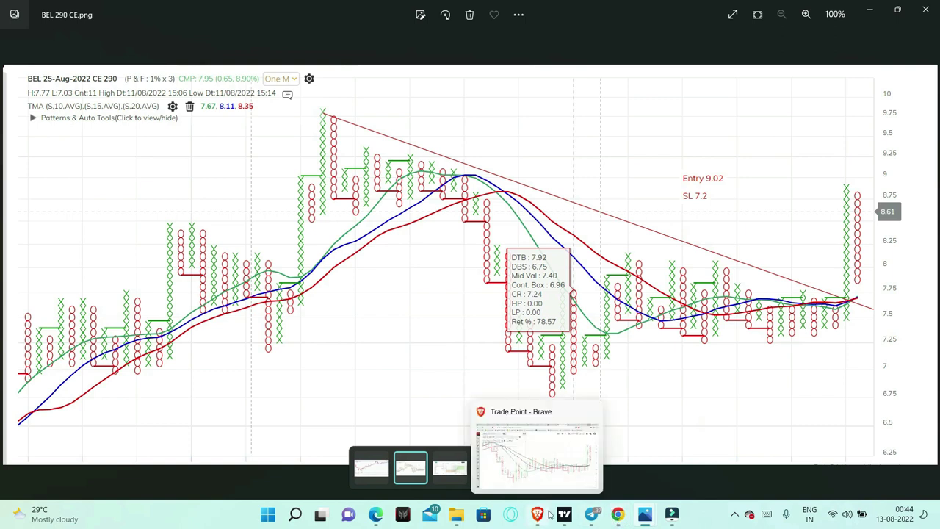
Switch to File Explorer and open BEL BCS.png to study the payoff, maximum profit, maximum loss and breakeven of the option spread.
{"action": "left_click", "coordinate": [457, 516]}
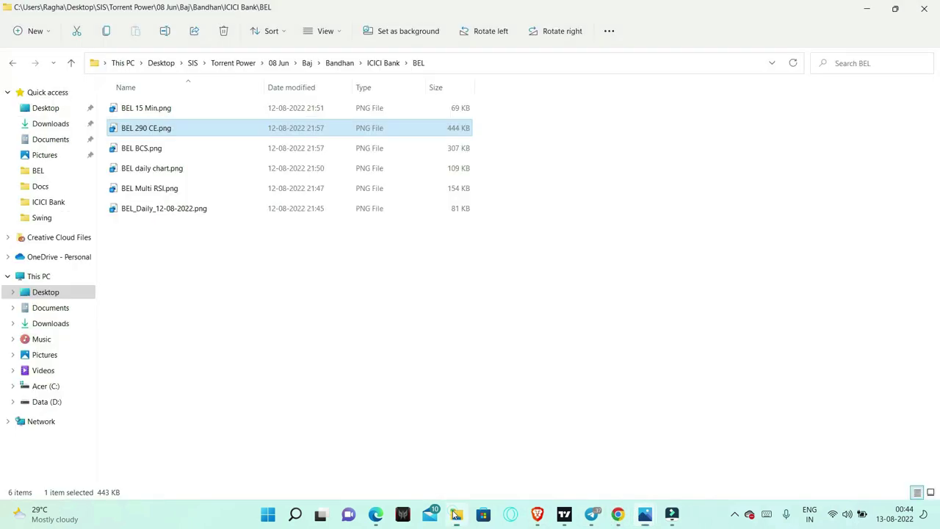
{"action": "left_click", "coordinate": [171, 147]}
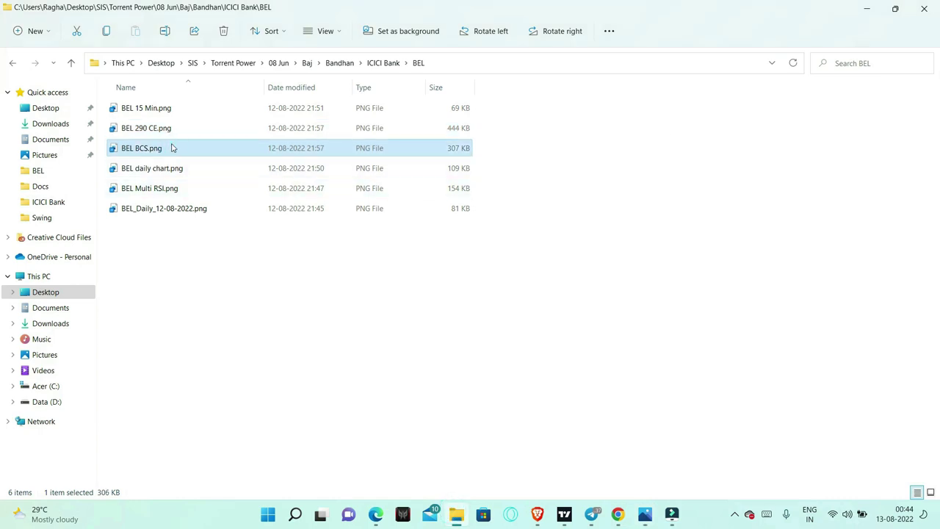
{"action": "double_click", "coordinate": [171, 148]}
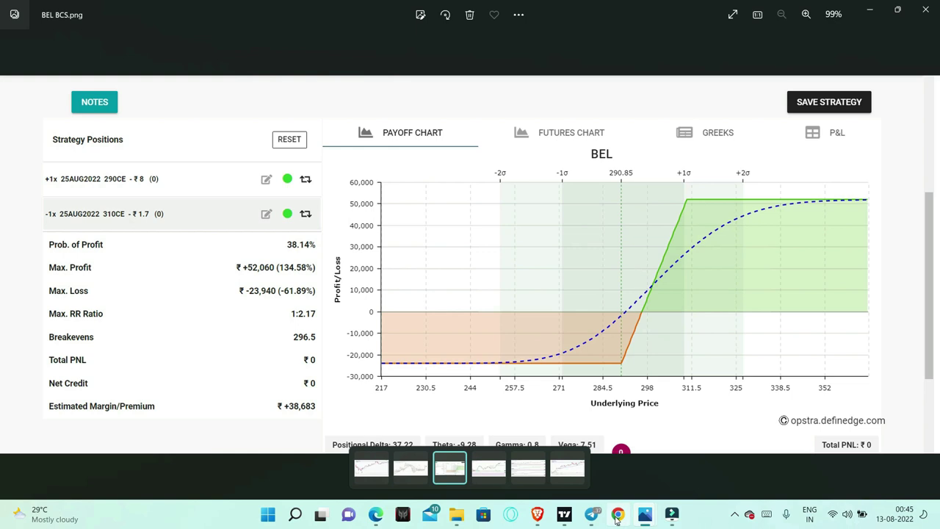
Switch to Brave to check the BEL 25-Aug-2022 CE 290 chart in Trade Point, and return to the payoff image.
{"action": "mouse_move", "coordinate": [545, 519]}
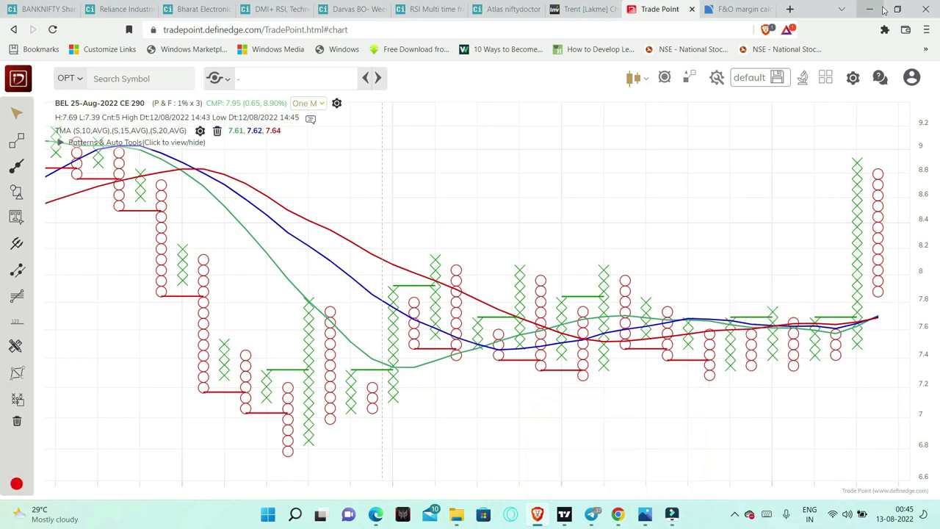
{"action": "left_click", "coordinate": [870, 9]}
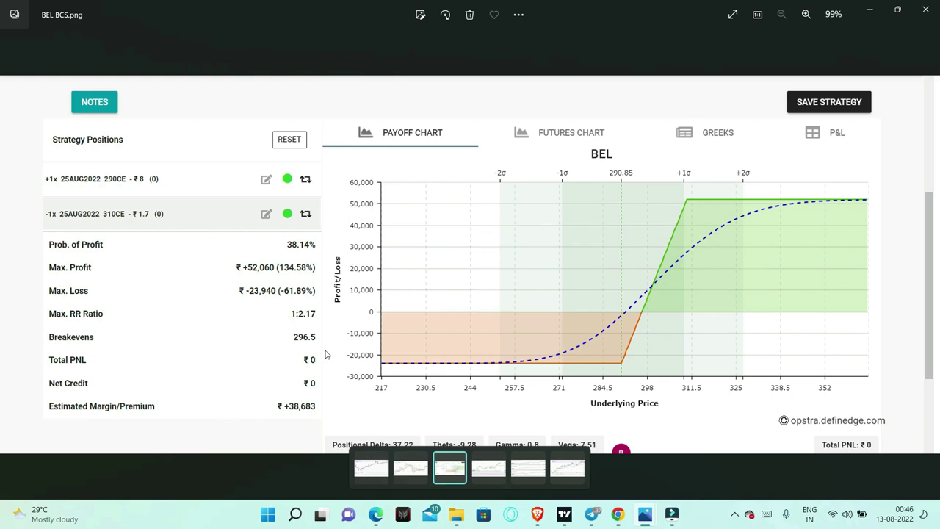
Check the August 2022 calendar, close it, and review the payoff chart and strategy figures in BEL BCS.png.
{"action": "left_click", "coordinate": [894, 517]}
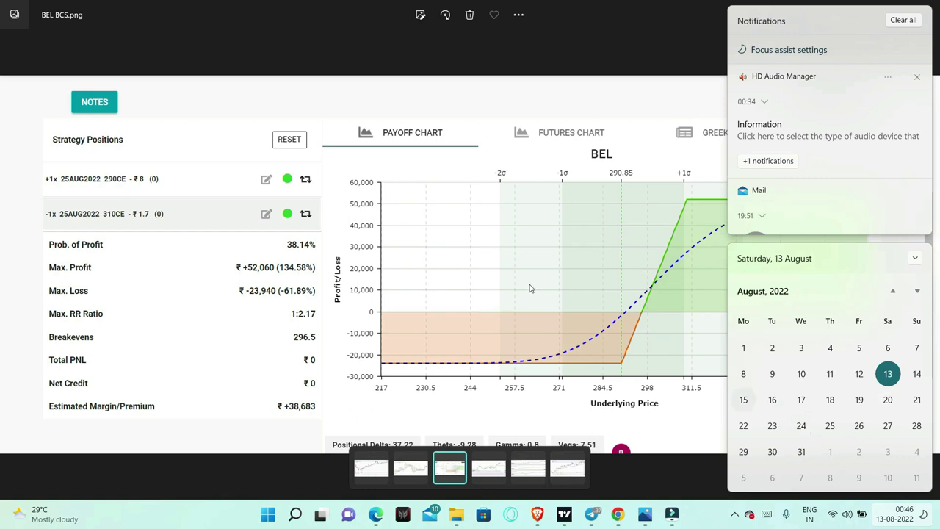
{"action": "left_click", "coordinate": [475, 250]}
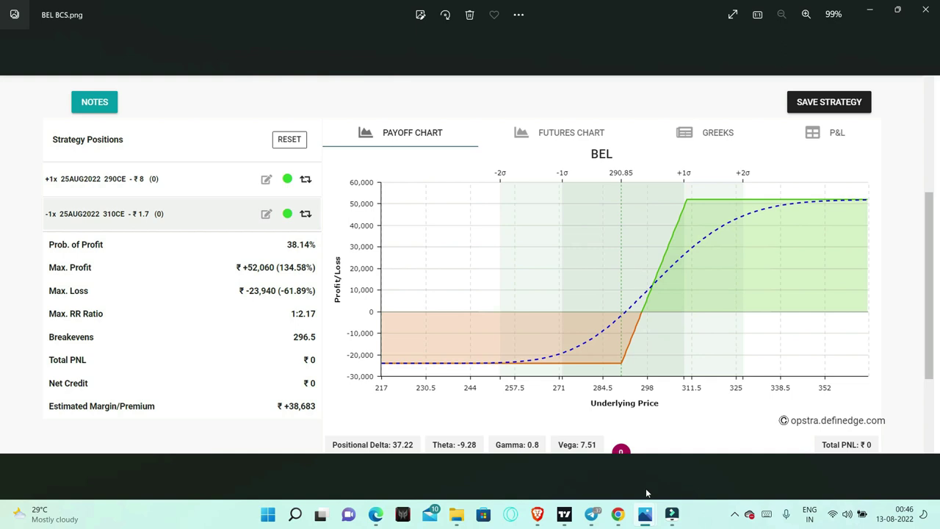
{"action": "mouse_move", "coordinate": [544, 520]}
{"action": "mouse_move", "coordinate": [556, 524]}
{"action": "mouse_move", "coordinate": [412, 279]}
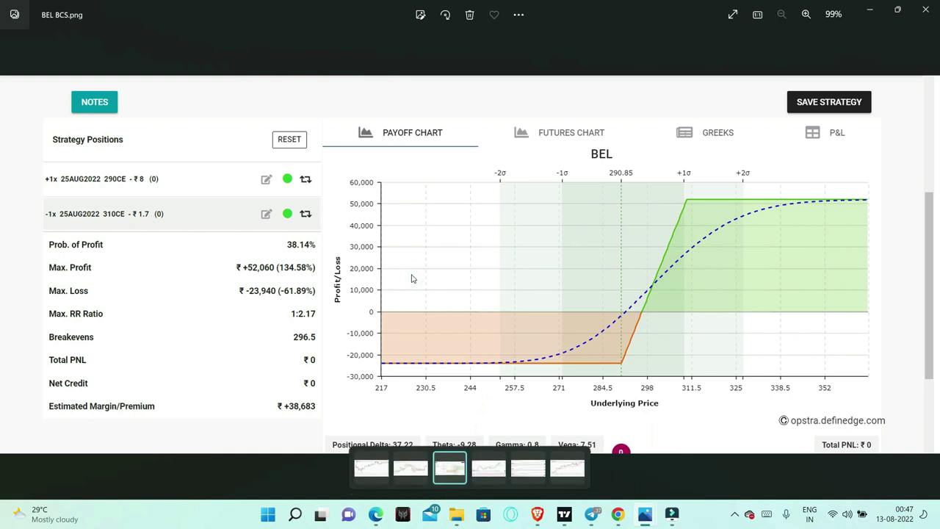